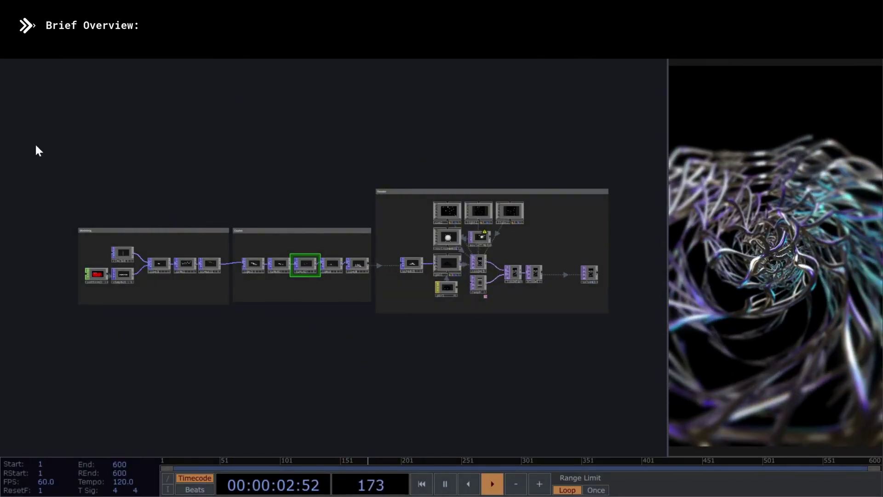
# Step: Look over the whole finished network and examine the Modeling group's operators from the pattern to the skin
pyautogui.moveTo(31, 143); pyautogui.dragTo(660, 347)
pyautogui.scroll(5, 81, 302)
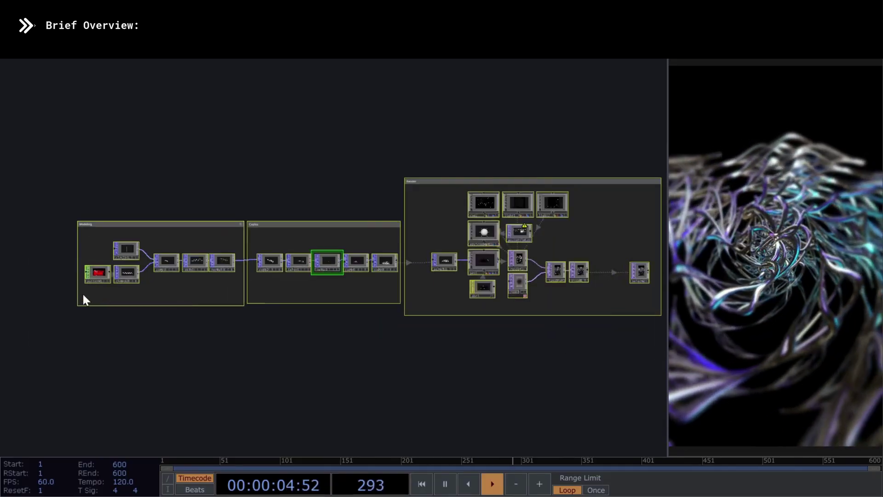
pyautogui.click(93, 170)
pyautogui.scroll(2, 67, 131)
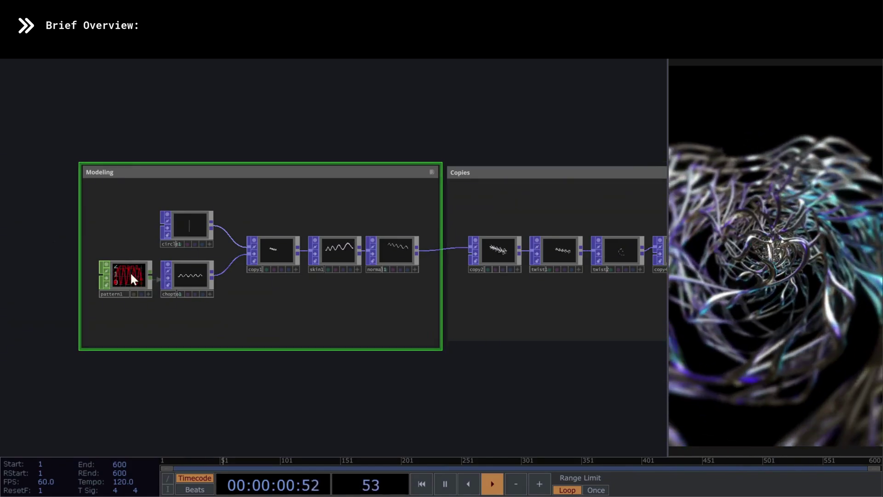
pyautogui.click(131, 276)
pyautogui.scroll(3, 130, 280)
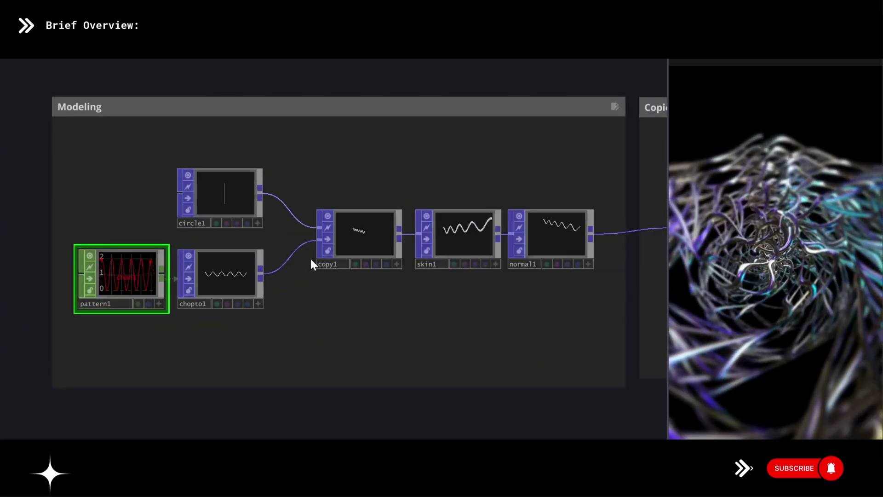
pyautogui.scroll(4, 583, 235)
pyautogui.click(543, 226)
pyautogui.click(272, 225)
pyautogui.scroll(-5, 94, 314)
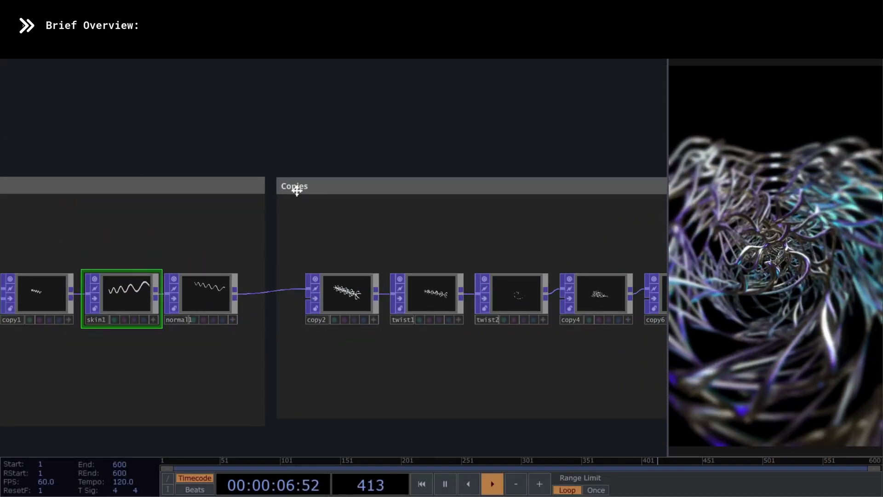
# Step: Examine the Copies group, inspecting its two twist operators and the copy operator that follows them
pyautogui.click(296, 188)
pyautogui.scroll(-3, 130, 272)
pyautogui.scroll(5, 365, 301)
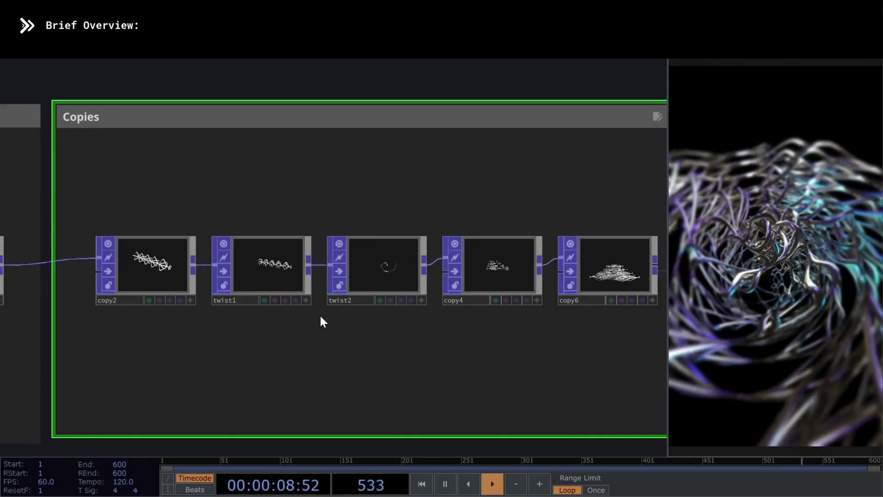
pyautogui.click(275, 272)
pyautogui.click(373, 269)
pyautogui.scroll(5, 414, 275)
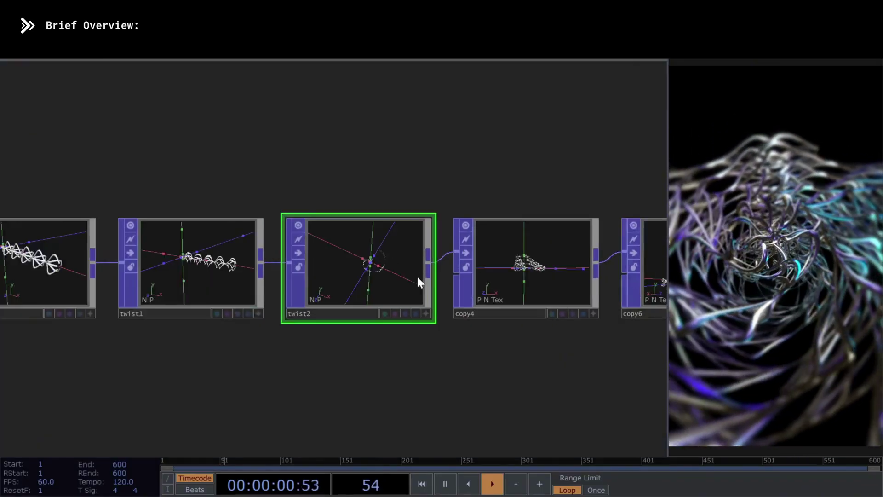
pyautogui.click(555, 273)
pyautogui.scroll(-2, 225, 350)
# Step: Examine the Render group, inspecting its movie file input and the luma blur stage after the render
pyautogui.scroll(-5, 241, 316)
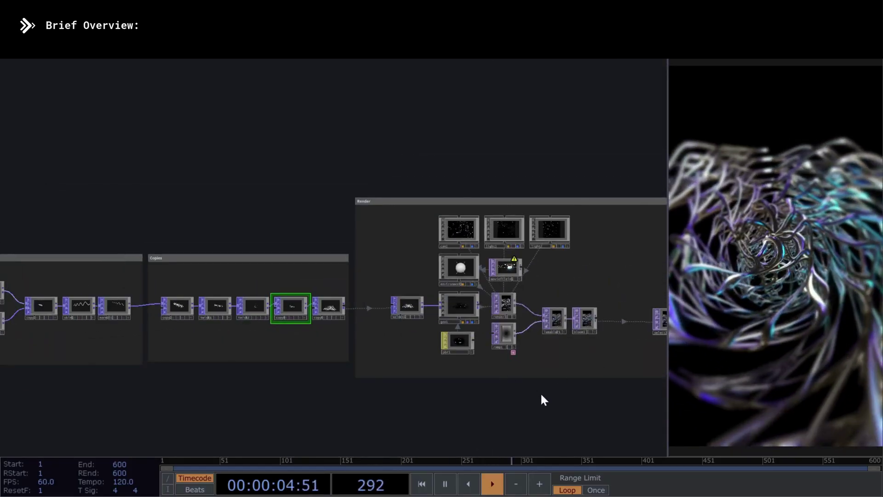
pyautogui.moveTo(544, 399); pyautogui.dragTo(385, 399, button='middle')
pyautogui.moveTo(189, 175); pyautogui.dragTo(578, 399)
pyautogui.click(418, 257)
pyautogui.scroll(5, 351, 306)
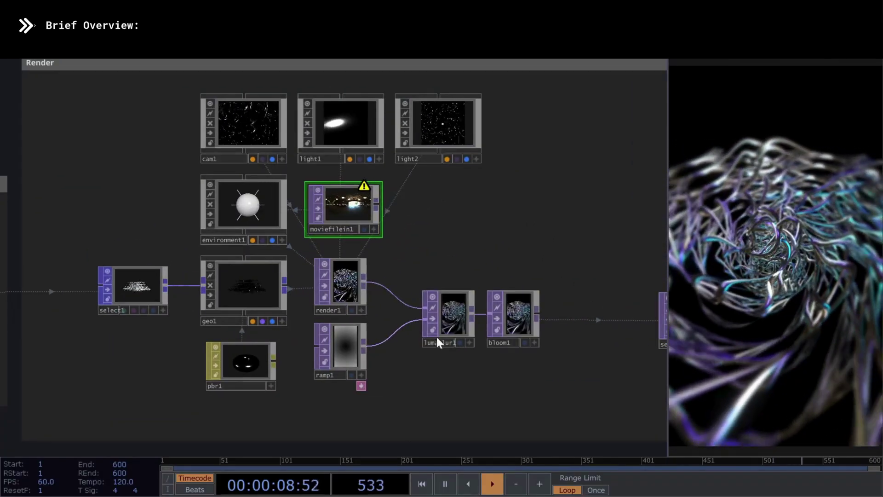
pyautogui.click(437, 339)
pyautogui.scroll(6, 450, 324)
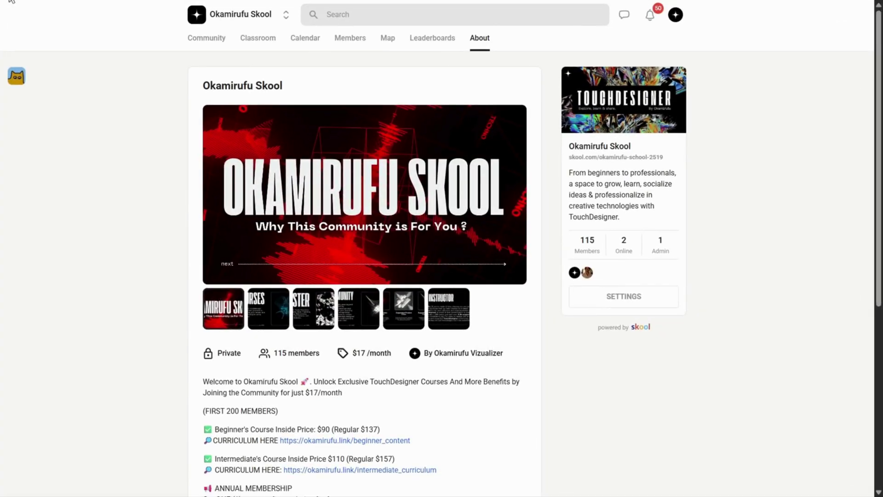
# Step: Switch to the Okamirufu Skool About page in the browser and view its promotional slides and community description
pyautogui.moveTo(203, 86); pyautogui.dragTo(267, 89)
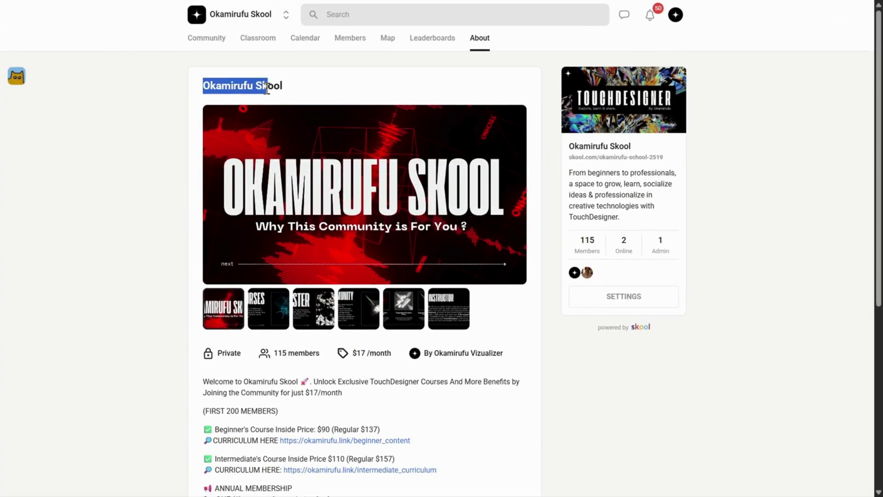
pyautogui.click(266, 317)
pyautogui.click(305, 317)
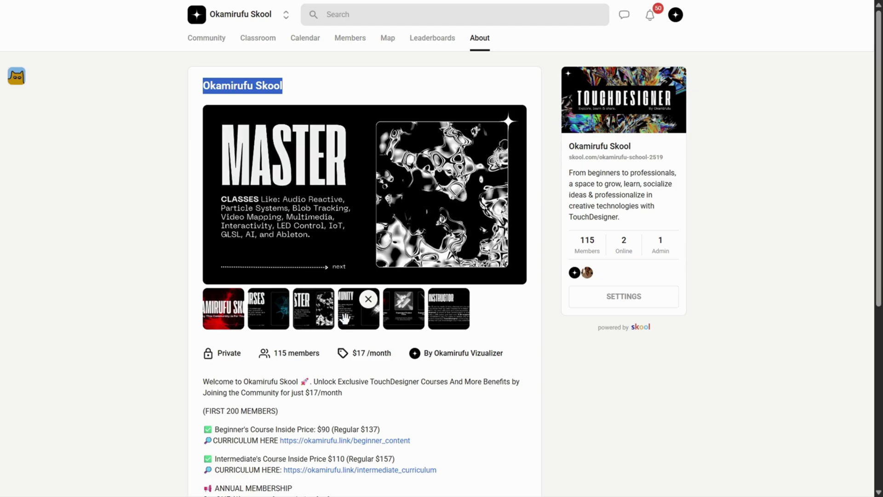
pyautogui.click(346, 317)
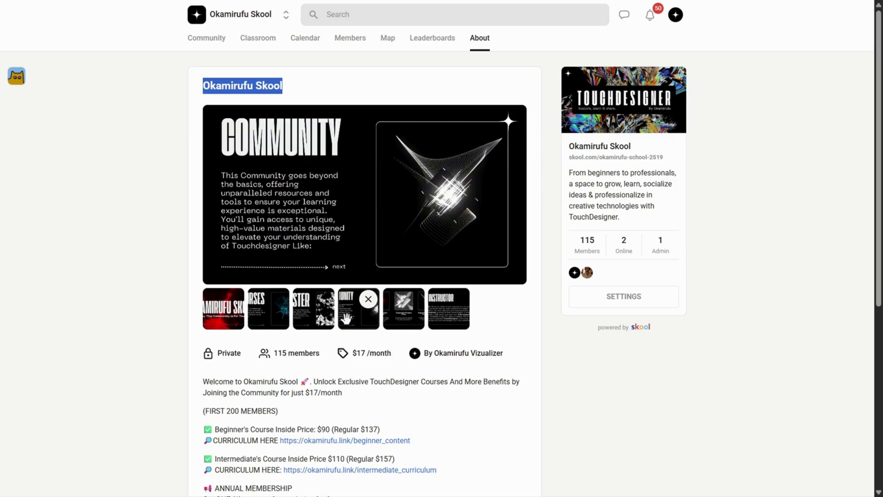
pyautogui.click(411, 322)
pyautogui.click(441, 320)
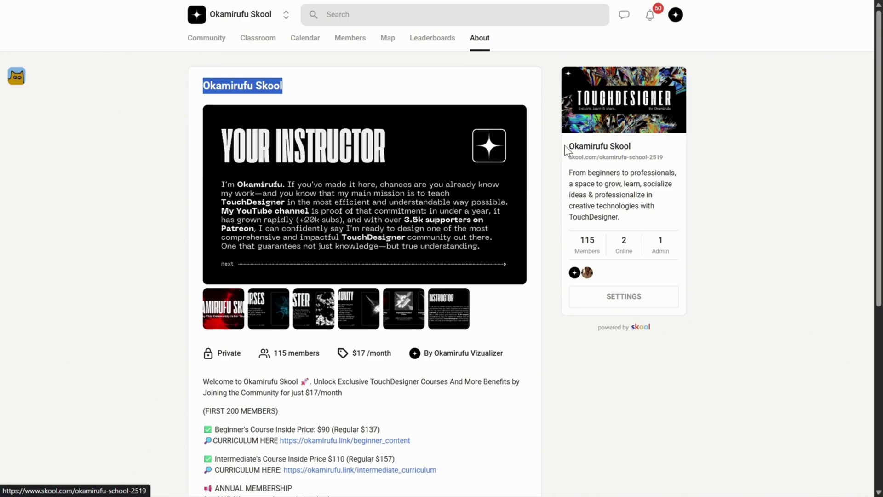
pyautogui.moveTo(565, 149); pyautogui.dragTo(670, 220)
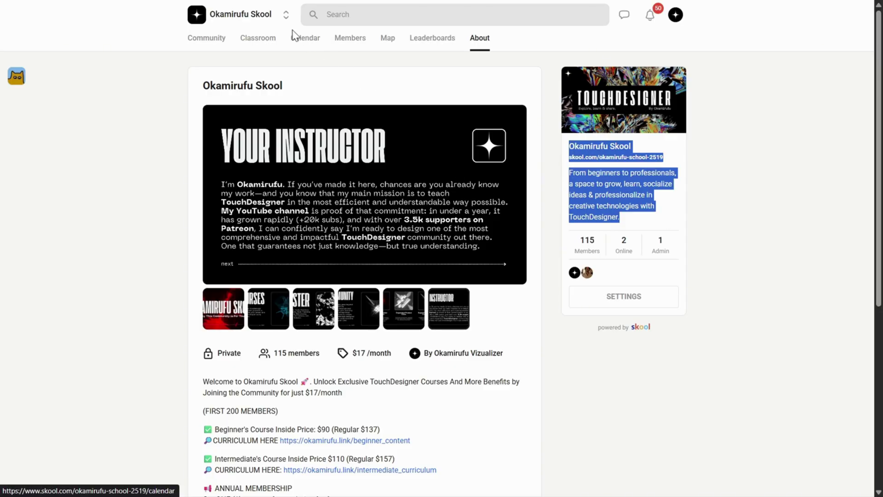
# Step: Open the Exclusive Skool Tutorials Series in the classroom and look through the K1 Radial Tentacles Using POPs lesson
pyautogui.click(251, 40)
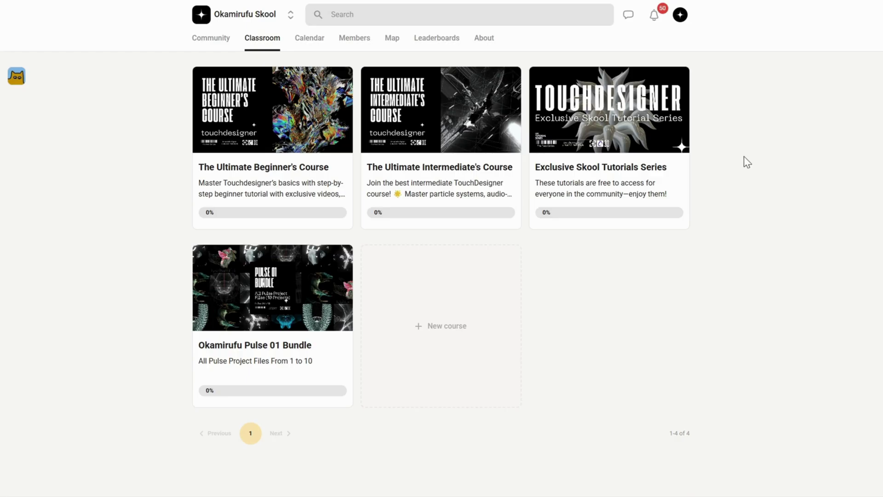
pyautogui.click(619, 123)
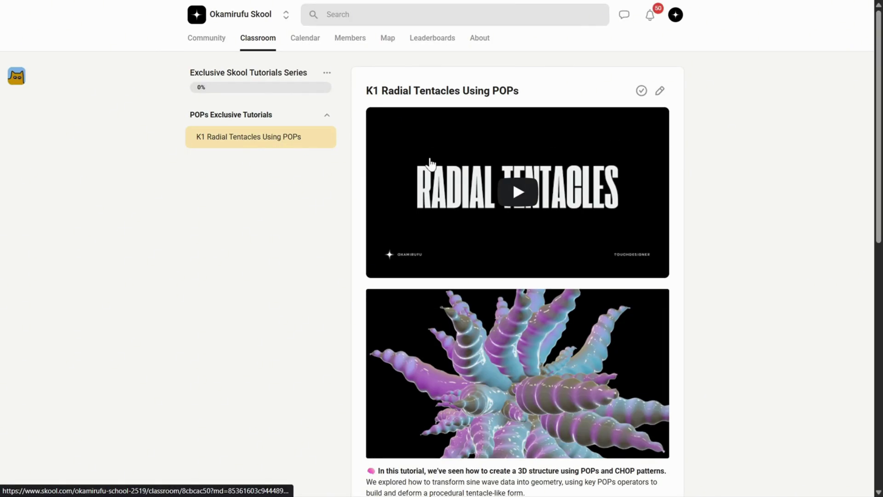
pyautogui.scroll(-10, 526, 271)
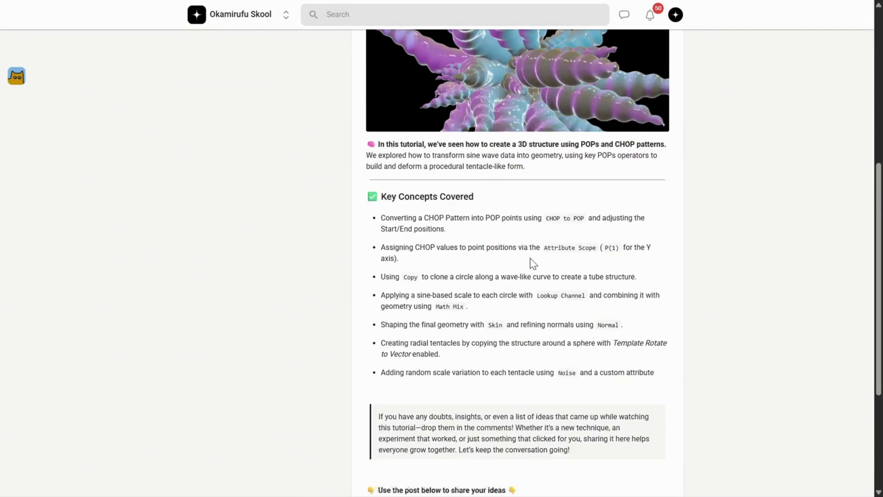
# Step: Open the lesson's discussion post, read its comments and hidden replies, view an attached image, and return to the lesson
pyautogui.click(489, 399)
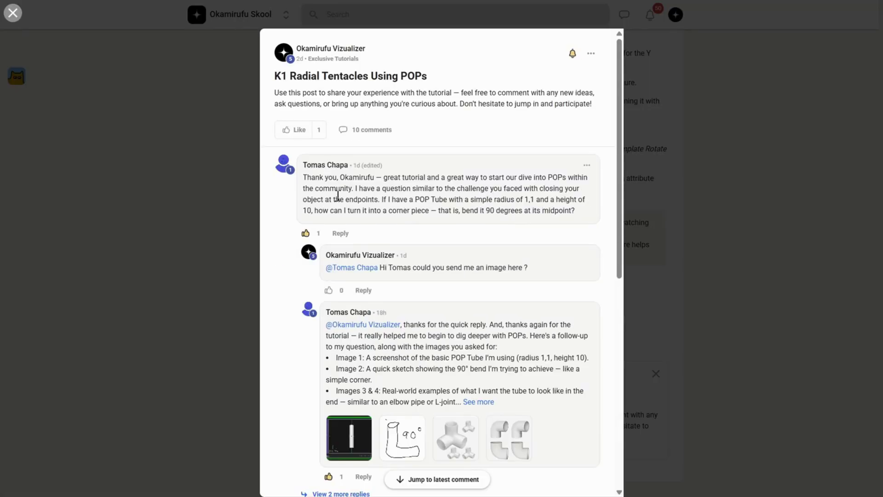
pyautogui.scroll(-1, 416, 225)
pyautogui.scroll(-5, 465, 379)
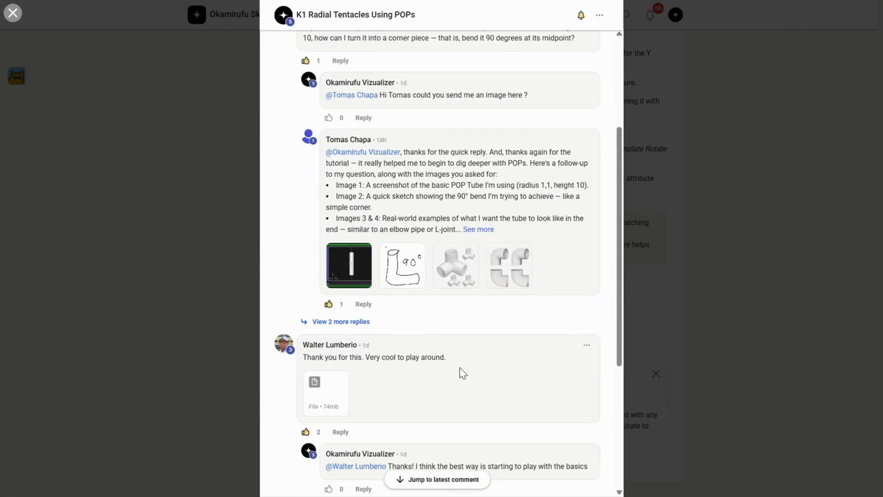
pyautogui.scroll(-1, 445, 372)
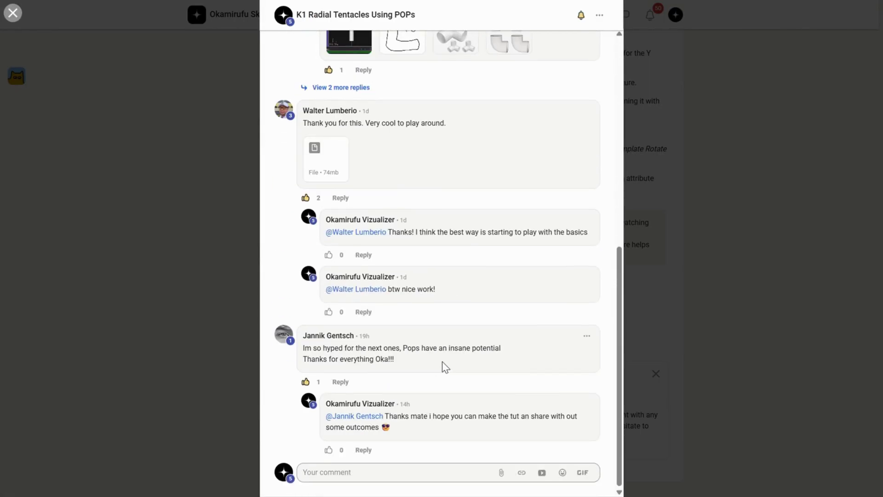
pyautogui.scroll(4, 445, 366)
pyautogui.click(364, 317)
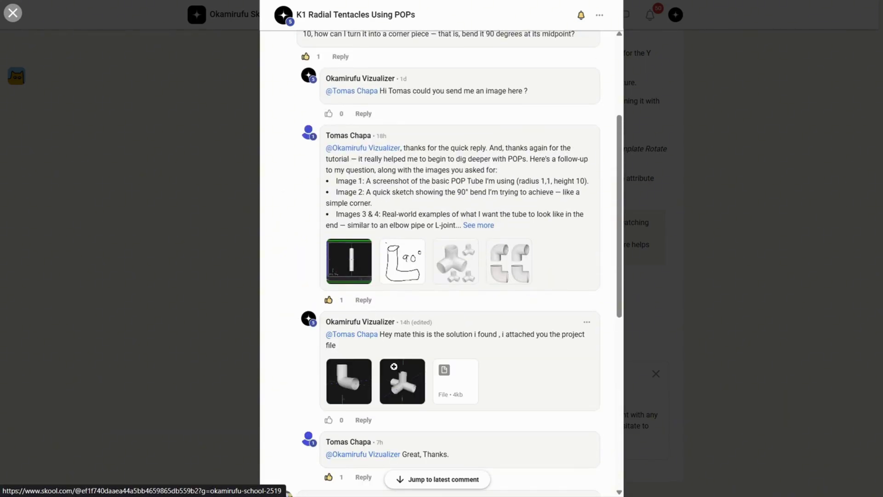
pyautogui.click(403, 381)
pyautogui.click(771, 288)
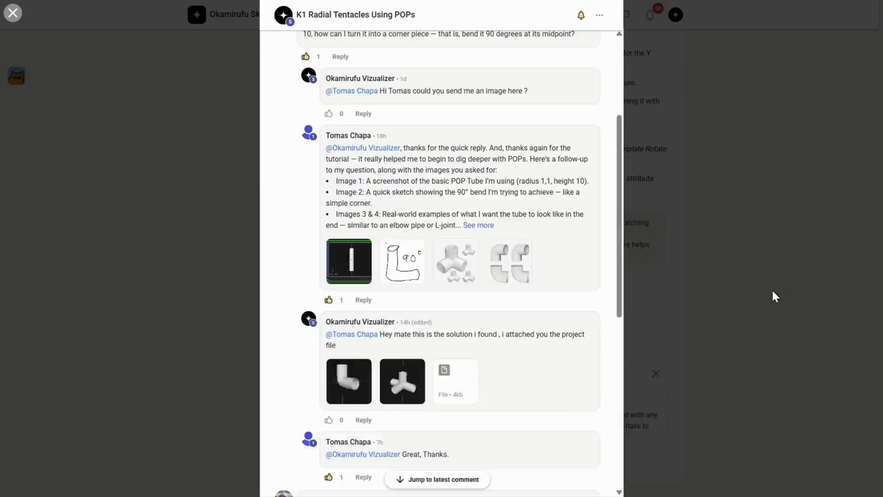
pyautogui.click(771, 288)
pyautogui.scroll(6, 711, 357)
pyautogui.scroll(5, 711, 363)
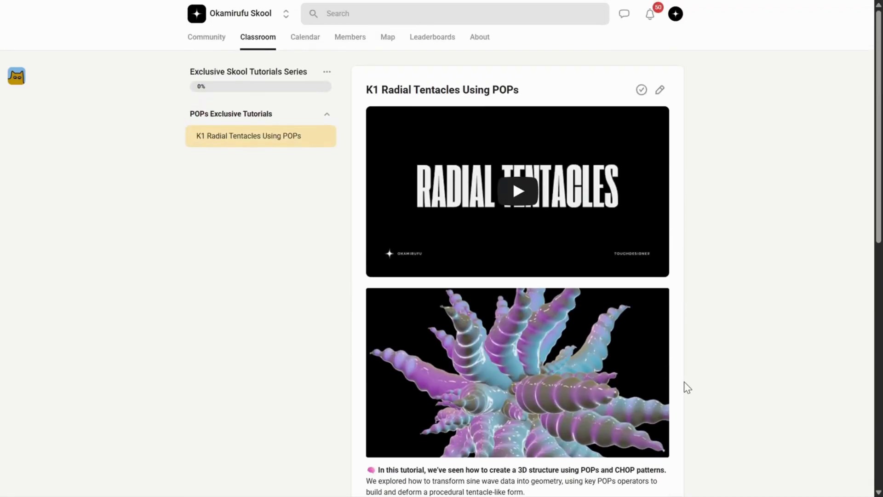
# Step: Review the membership description on the About page, highlighting the PLUS, SHOP and BONUSES lists
pyautogui.click(481, 44)
pyautogui.scroll(-6, 474, 366)
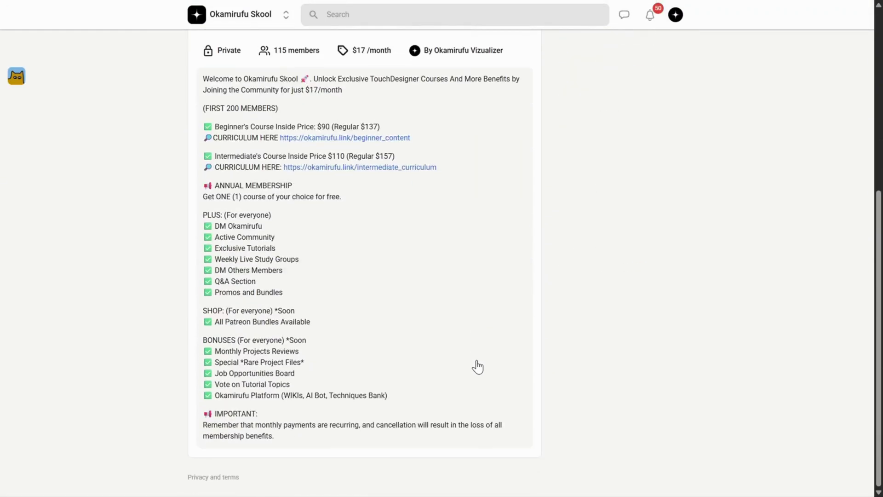
pyautogui.click(205, 217)
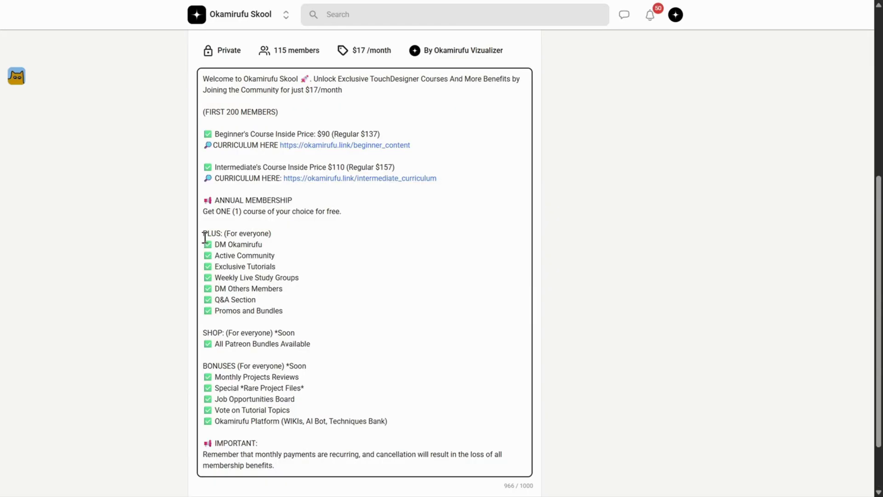
pyautogui.moveTo(205, 238); pyautogui.dragTo(301, 322)
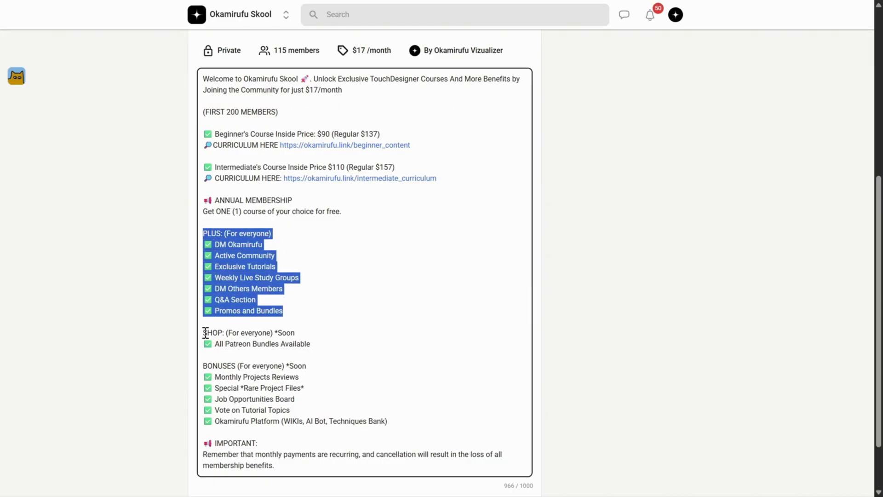
pyautogui.moveTo(206, 333); pyautogui.dragTo(273, 363)
pyautogui.moveTo(207, 366); pyautogui.dragTo(405, 436)
pyautogui.click(377, 440)
pyautogui.scroll(7, 653, 391)
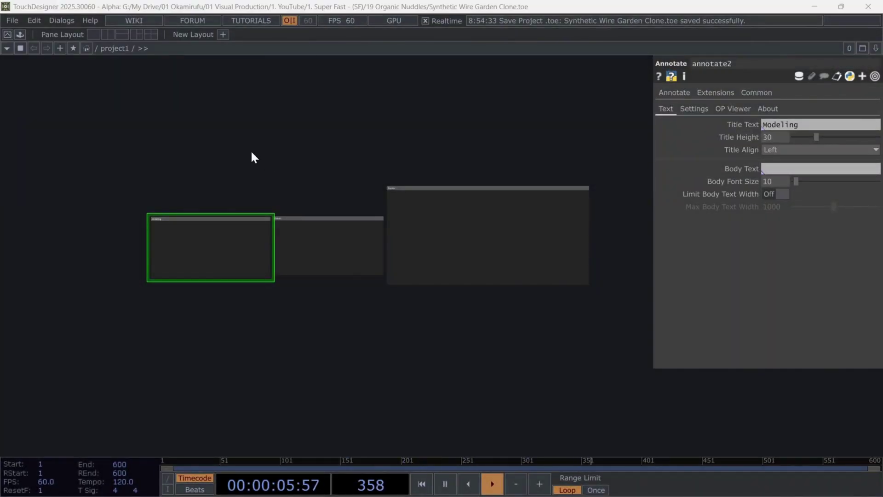
# Step: In the TouchDesigner project with the empty annotated groups, add a Pattern CHOP inside the Modeling group
pyautogui.scroll(2, 159, 348)
pyautogui.moveTo(307, 317); pyautogui.dragTo(264, 360)
pyautogui.press('p')
pyautogui.scroll(1, 145, 341)
pyautogui.moveTo(147, 342); pyautogui.dragTo(155, 350)
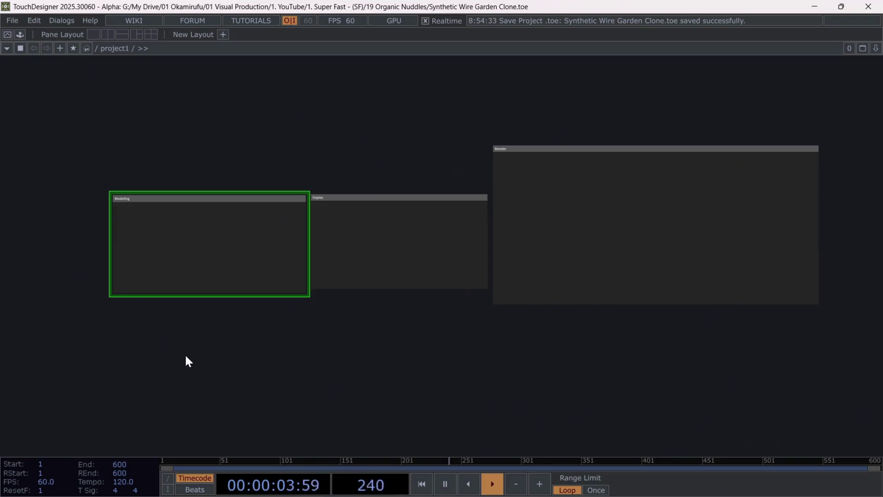
pyautogui.press('Tab')
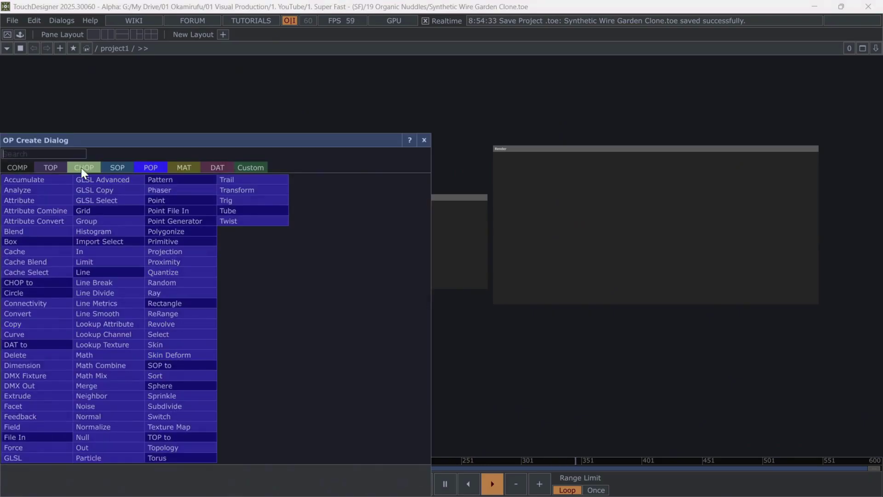
pyautogui.click(81, 167)
pyautogui.click(320, 179)
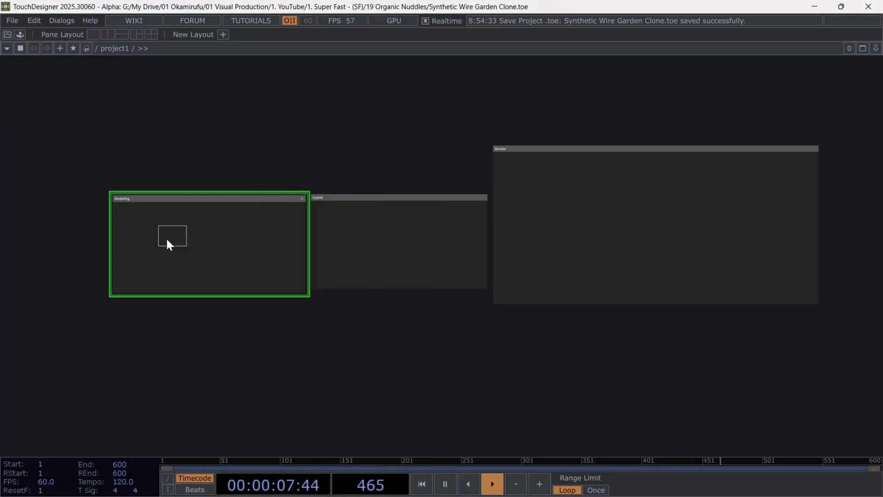
pyautogui.click(139, 262)
# Step: Show the Pattern CHOP's parameters and set its Length to 80 and Number of Cycles to 5
pyautogui.press('p')
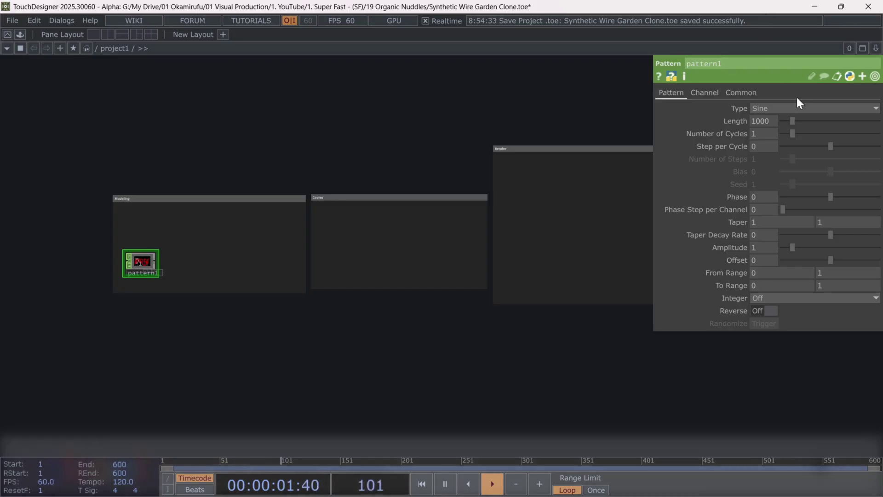
pyautogui.write('80')
pyautogui.press('Return')
pyautogui.click(765, 137)
pyautogui.write('5')
pyautogui.press('Return')
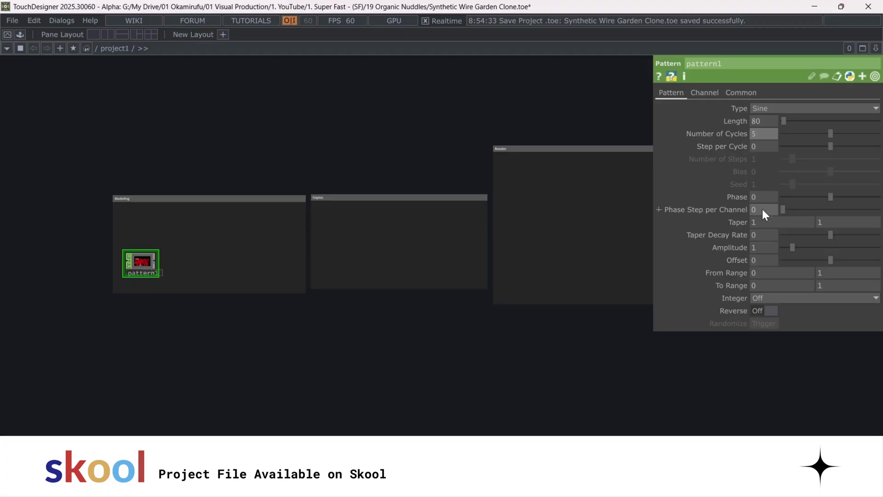
# Step: Animate the pattern's Phase with the expression absTime.seconds/5 and expand the parameter to check it
pyautogui.click(764, 200)
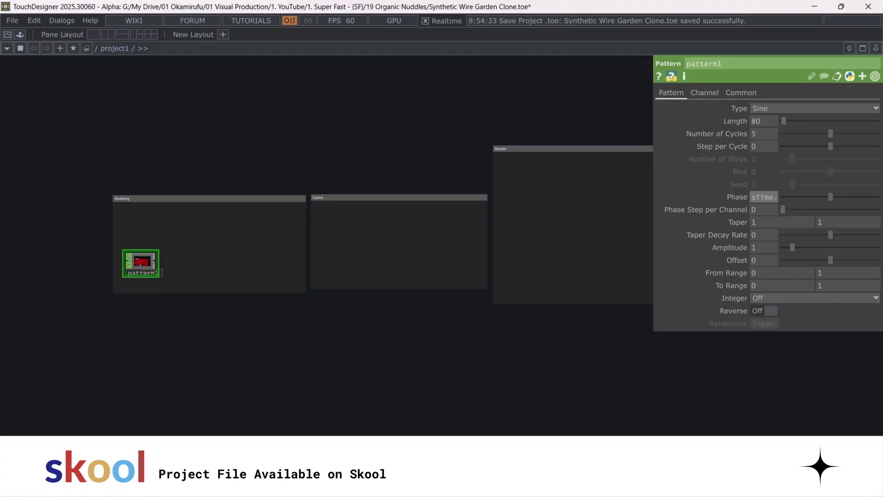
pyautogui.write('me.seconds/5')
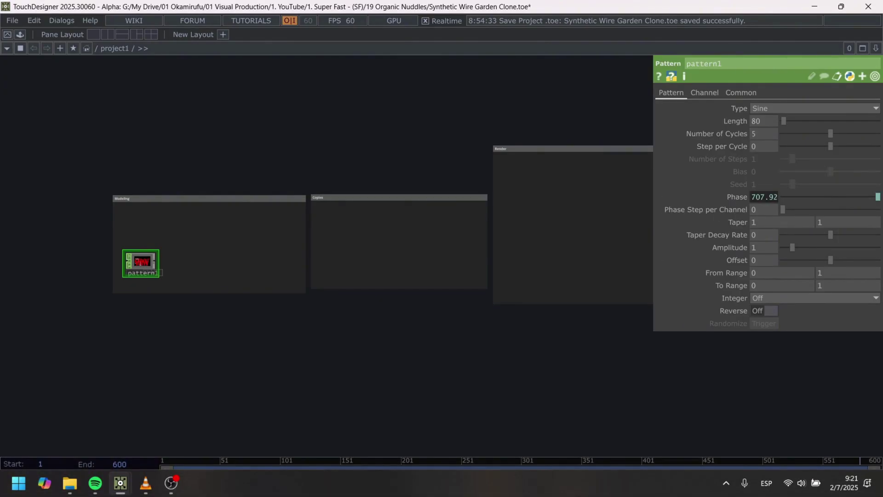
pyautogui.click(737, 193)
pyautogui.moveTo(815, 210); pyautogui.dragTo(745, 209)
pyautogui.scroll(5, 131, 260)
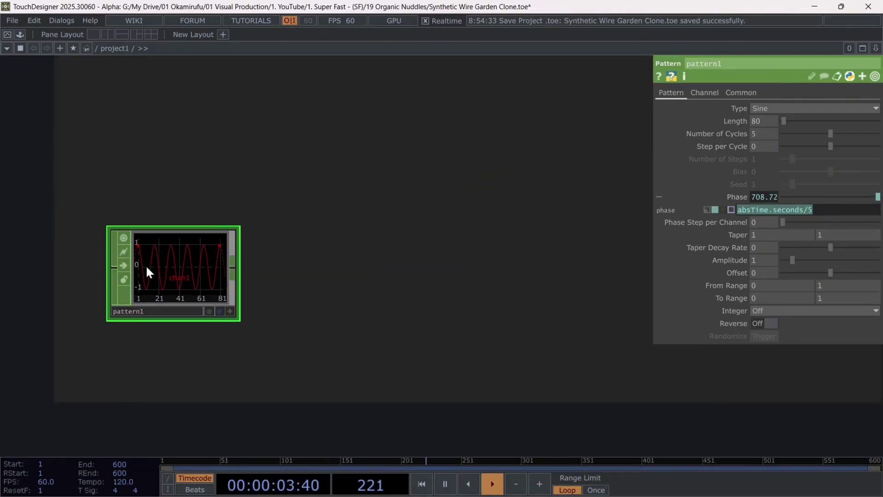
# Step: Add a Circle POP inside the Modeling group, up and to the right of the Pattern CHOP
pyautogui.scroll(-5, 225, 276)
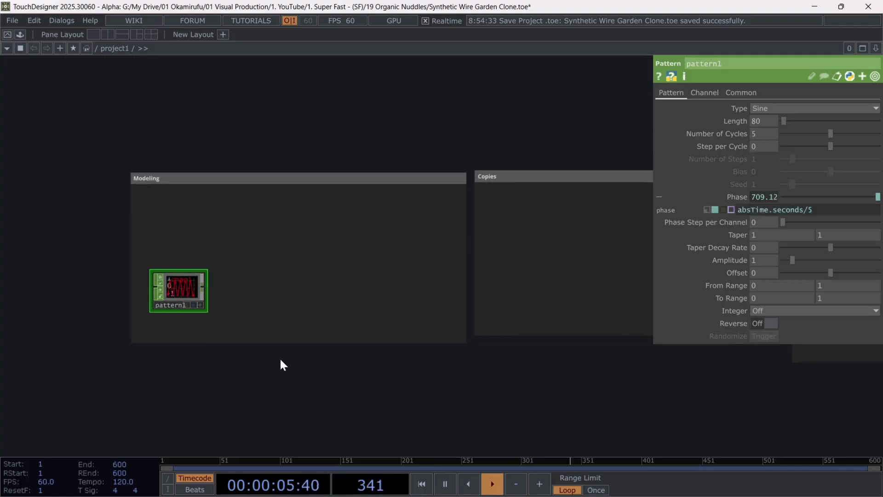
pyautogui.press('Tab')
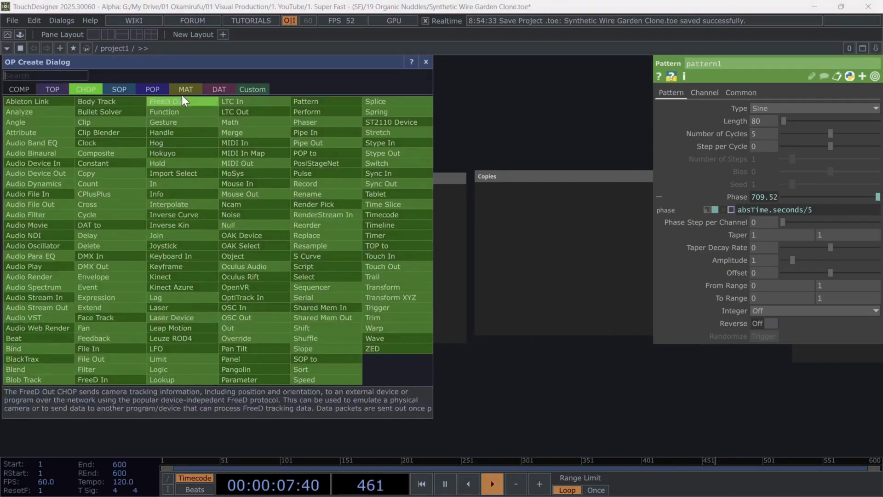
pyautogui.click(147, 91)
pyautogui.write('cir')
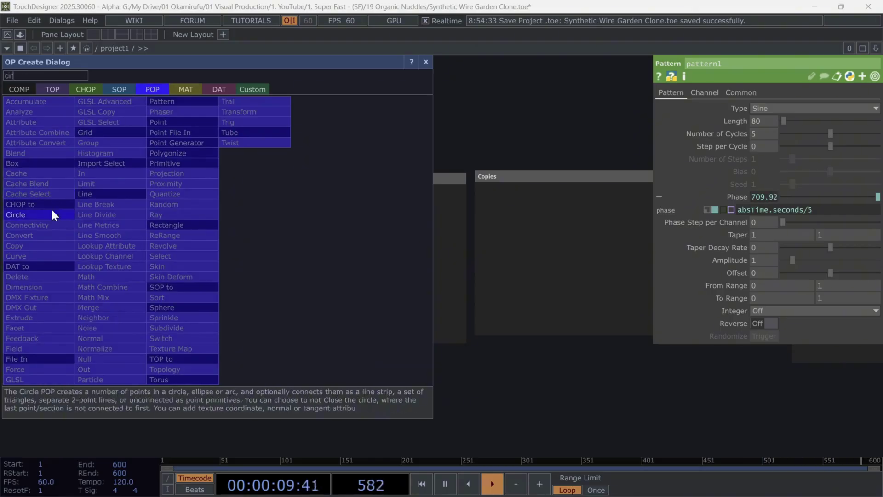
pyautogui.click(51, 213)
pyautogui.click(264, 221)
# Step: Add a CHOP to POP in the Modeling group, directly below the Circle POP
pyautogui.press('Tab')
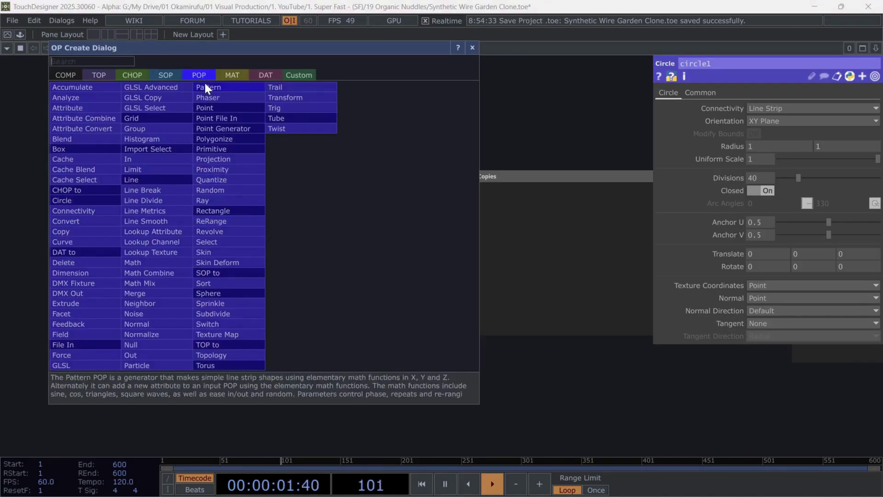
pyautogui.write('cho`p')
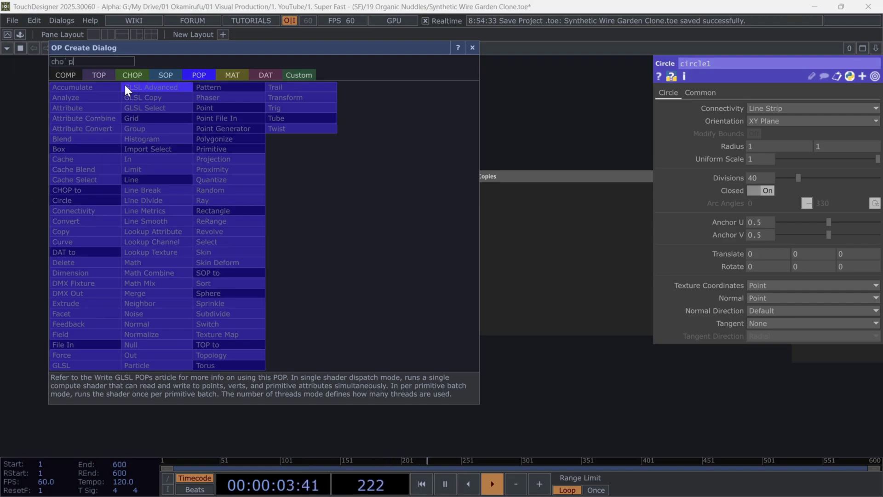
pyautogui.click(93, 187)
pyautogui.click(264, 269)
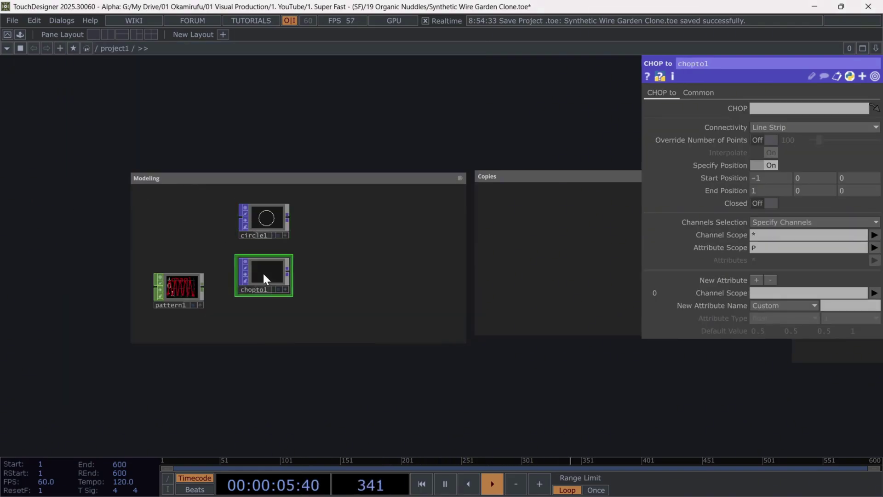
# Step: Add a Copy POP after the circle and wire the CHOP to POP into its second input
pyautogui.scroll(2, 279, 237)
pyautogui.rightClick(293, 202)
pyautogui.write('cop')
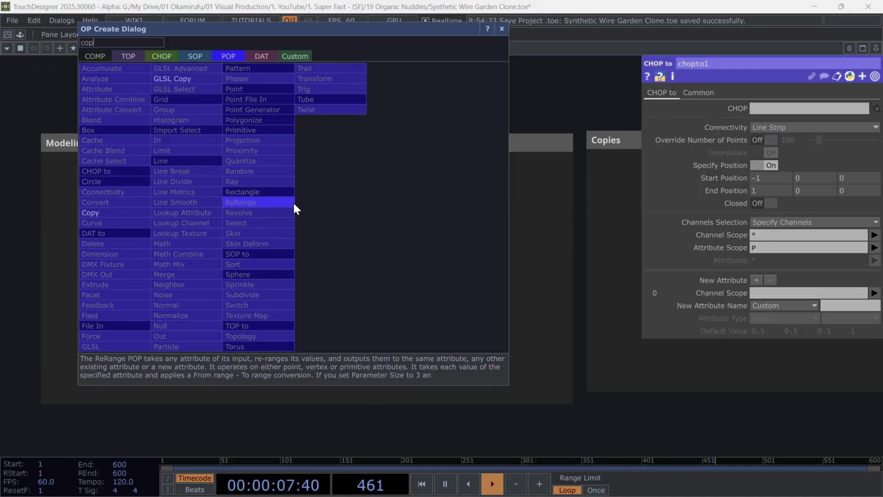
pyautogui.click(132, 217)
pyautogui.click(407, 243)
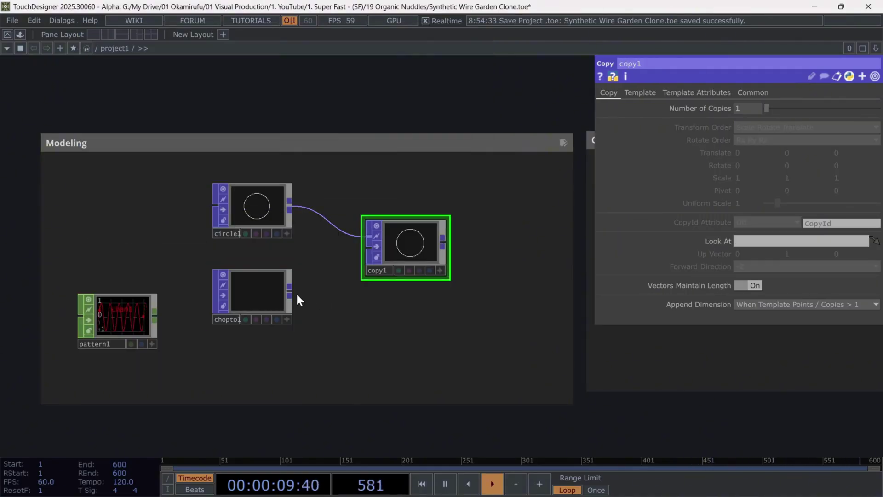
pyautogui.moveTo(293, 291); pyautogui.dragTo(353, 261)
# Step: Set the circle's Orientation to YZ Plane and both Radius values to 0.2
pyautogui.click(264, 195)
pyautogui.click(777, 120)
pyautogui.click(767, 145)
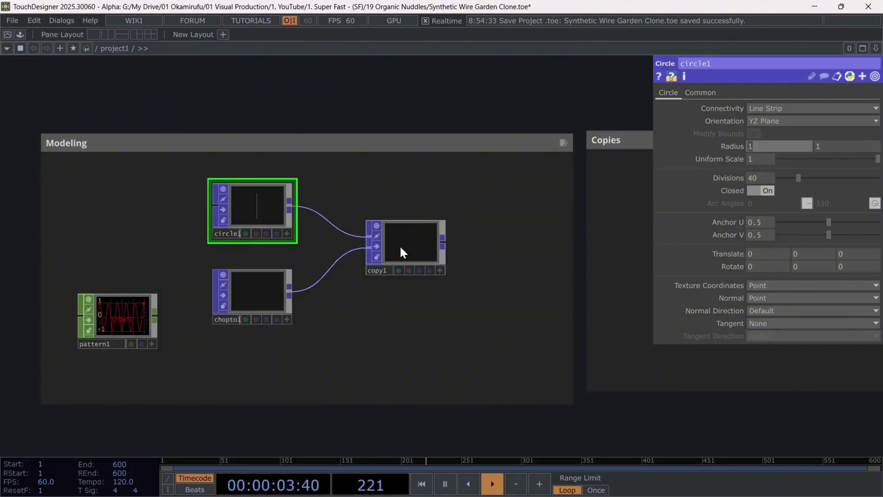
pyautogui.press('BackSpace')
pyautogui.write('2')
pyautogui.press('Tab')
pyautogui.write('0')
pyautogui.press('Tab')
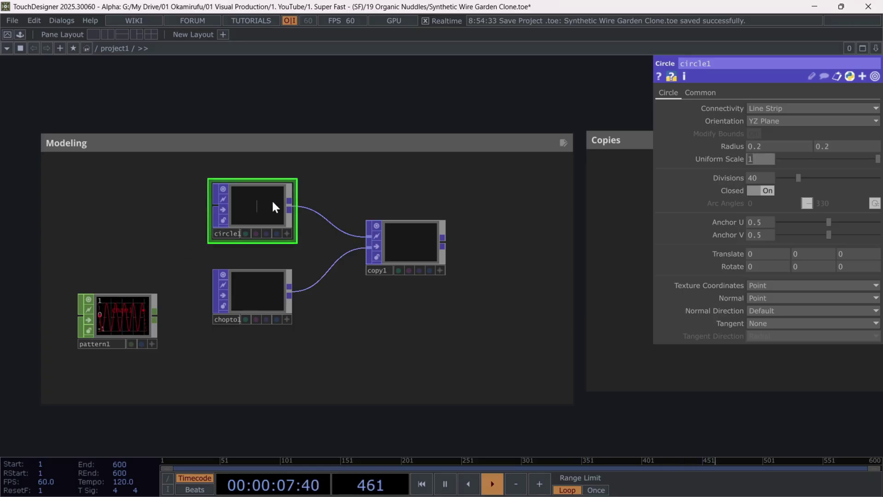
pyautogui.scroll(3, 271, 201)
pyautogui.scroll(-3, 402, 353)
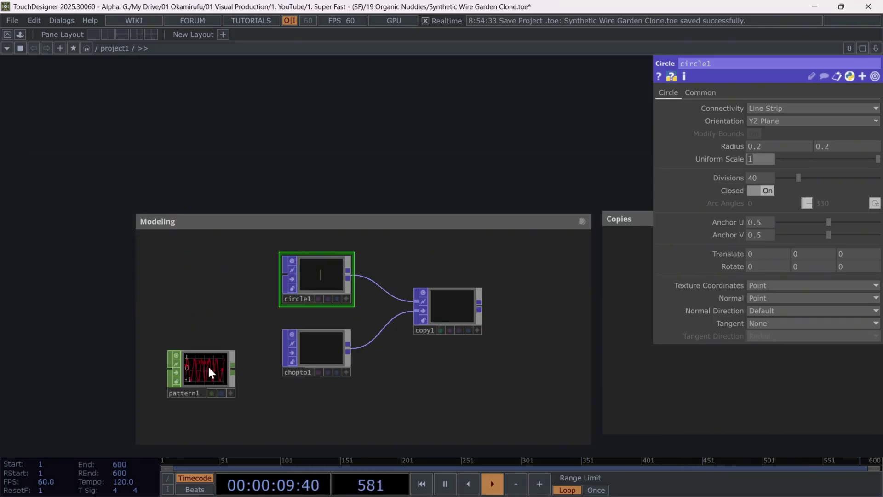
# Step: Set the circle's Divisions to 24 and arrange the nodes, with the Pattern CHOP beside the CHOP to POP
pyautogui.moveTo(209, 363); pyautogui.dragTo(230, 342)
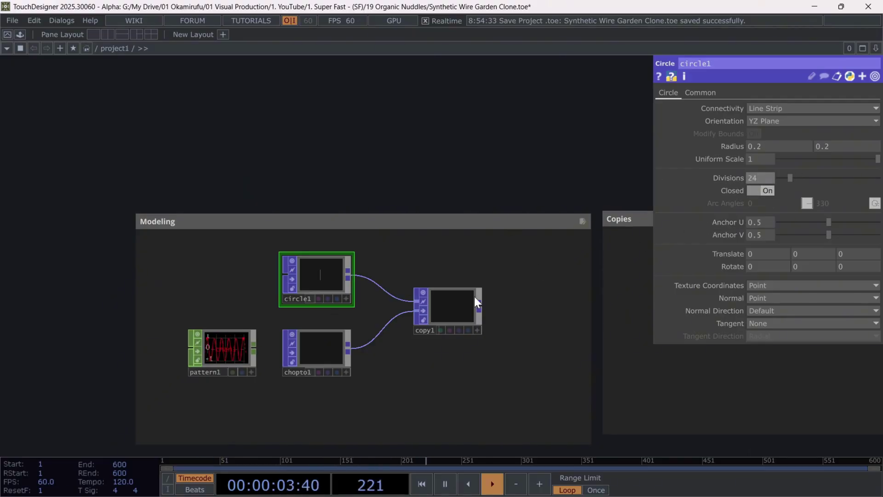
pyautogui.moveTo(496, 371); pyautogui.dragTo(468, 325)
pyautogui.moveTo(141, 212); pyautogui.dragTo(395, 340)
pyautogui.moveTo(425, 263); pyautogui.dragTo(404, 283)
pyautogui.click(345, 328)
# Step: Assign pattern1 as the source of the CHOP to POP, with Start Position X 0 and End Position X 20
pyautogui.click(276, 326)
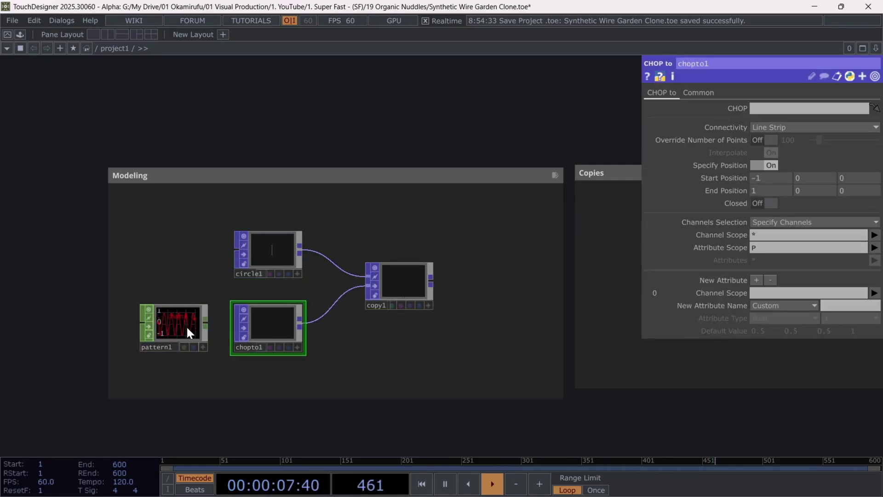
pyautogui.moveTo(188, 331); pyautogui.dragTo(782, 107)
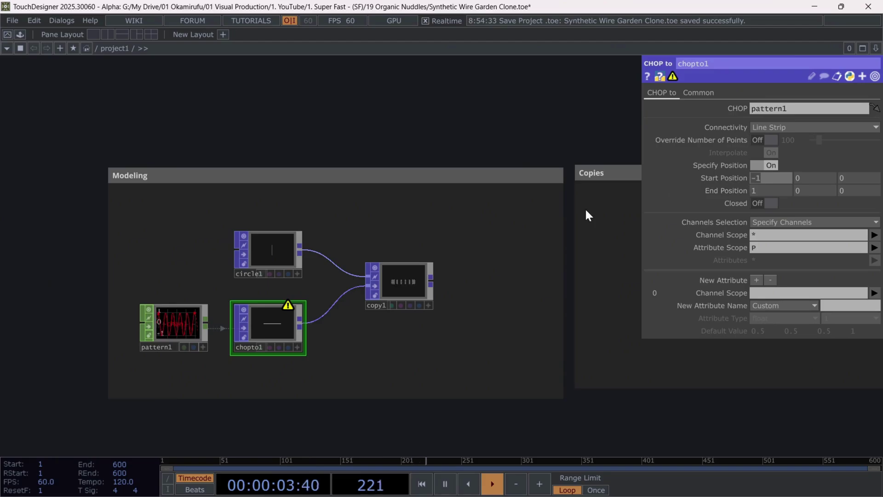
pyautogui.press('Tab')
pyautogui.press('Tab')
pyautogui.press('Tab')
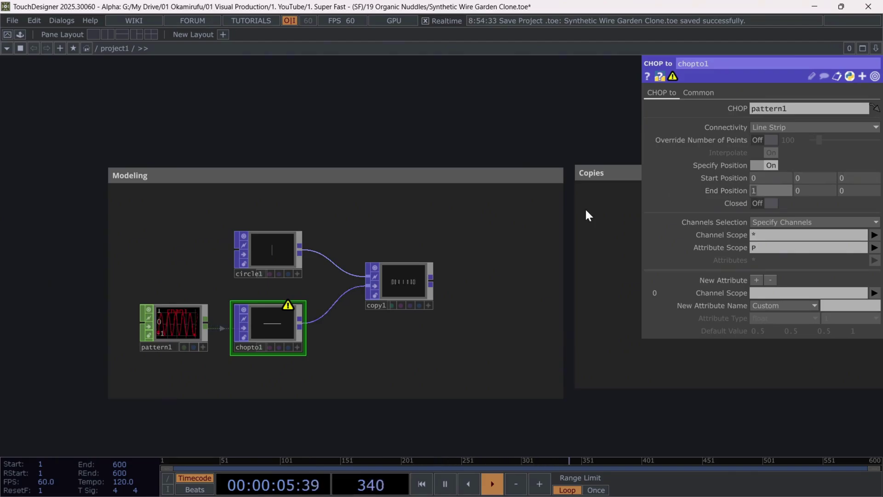
pyautogui.press('Tab')
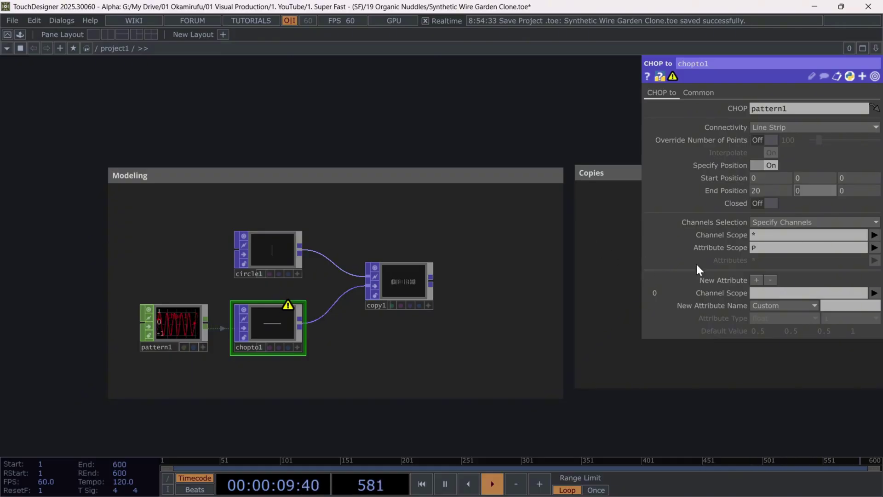
# Step: Set the CHOP to POP's Attribute Scope to P.y so the pattern drives the points' height
pyautogui.scroll(4, 260, 347)
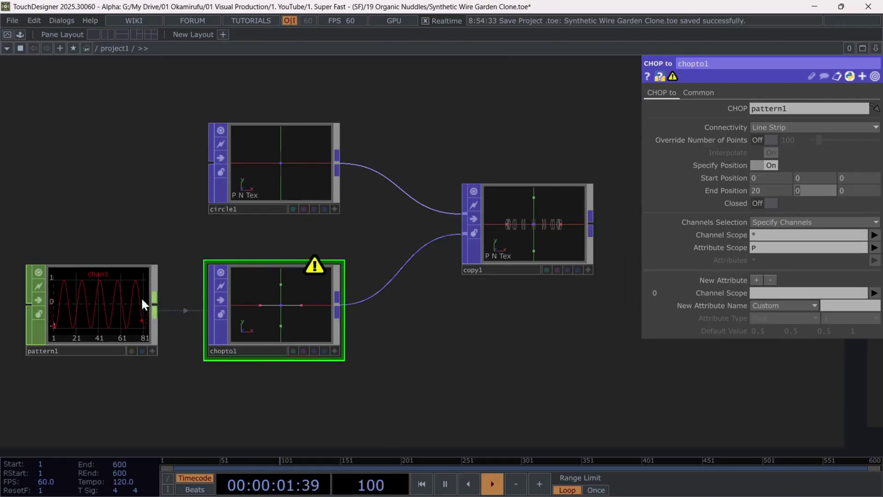
pyautogui.scroll(-4, 267, 305)
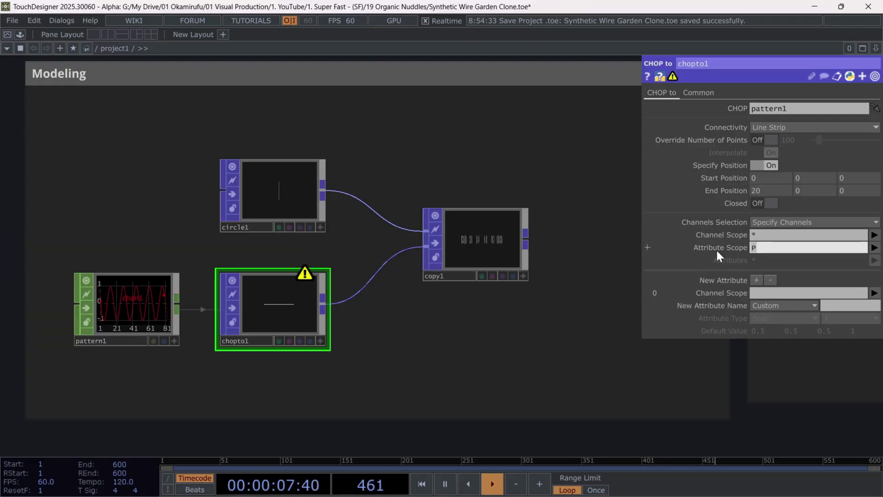
pyautogui.write('.y')
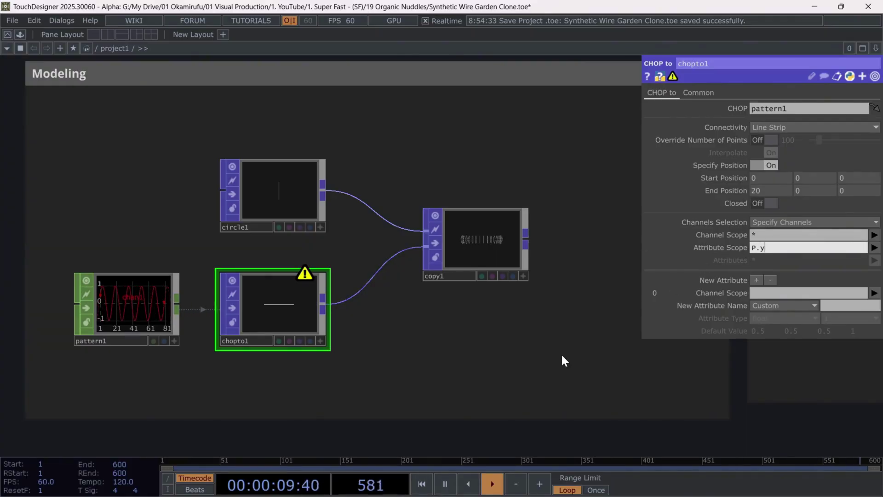
pyautogui.press('Return')
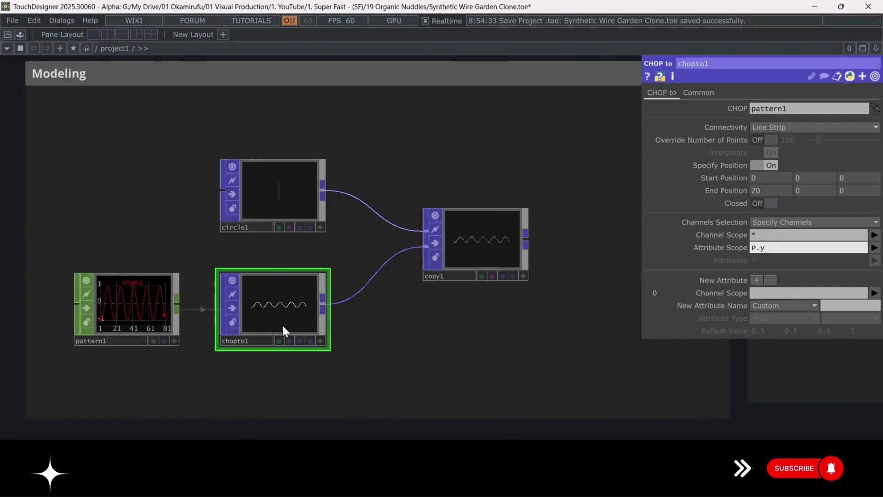
# Step: Examine the animated wave in the CHOP to POP's viewer from an angled view
pyautogui.scroll(4, 282, 326)
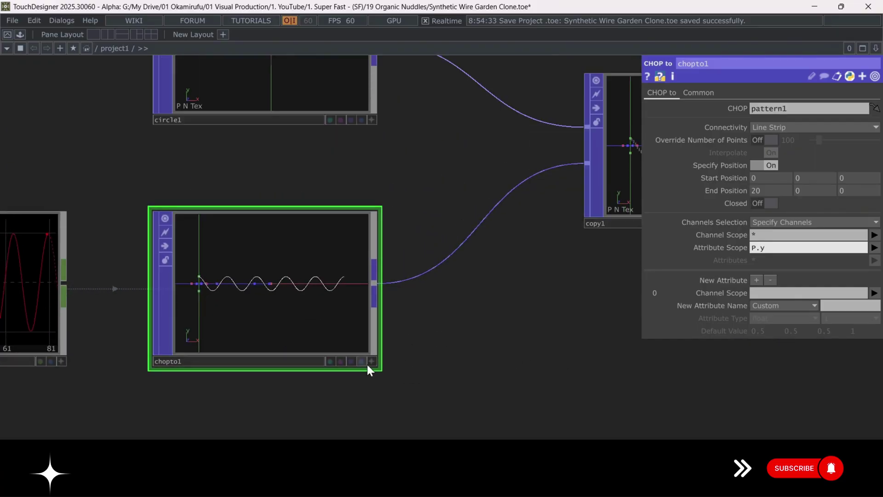
pyautogui.click(370, 361)
pyautogui.moveTo(344, 286)
pyautogui.mouseDown()
pyautogui.moveTo(315, 304)
pyautogui.moveTo(333, 284)
pyautogui.mouseUp()
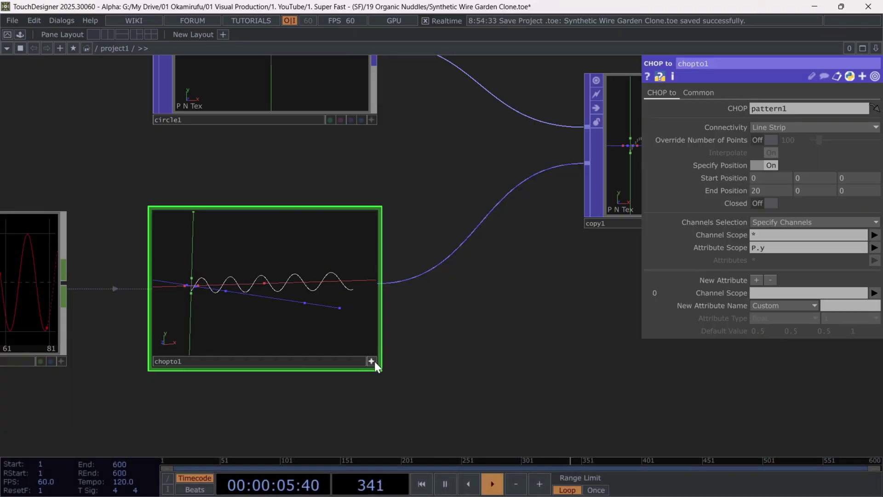
pyautogui.click(373, 361)
pyautogui.scroll(-1, 466, 353)
pyautogui.scroll(-2, 466, 353)
pyautogui.moveTo(586, 361); pyautogui.dragTo(446, 369)
pyautogui.moveTo(456, 244); pyautogui.dragTo(422, 241)
pyautogui.scroll(-5, 520, 297)
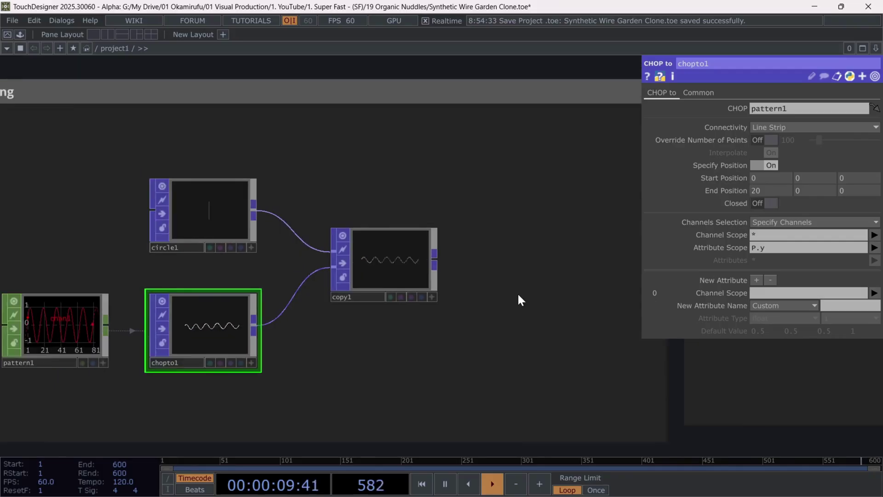
# Step: Tighten the node layout by moving the Circle and Copy POPs closer to the CHOP to POP
pyautogui.scroll(-1, 519, 294)
pyautogui.moveTo(200, 206); pyautogui.dragTo(412, 330, button='right')
pyautogui.moveTo(431, 282); pyautogui.dragTo(418, 280)
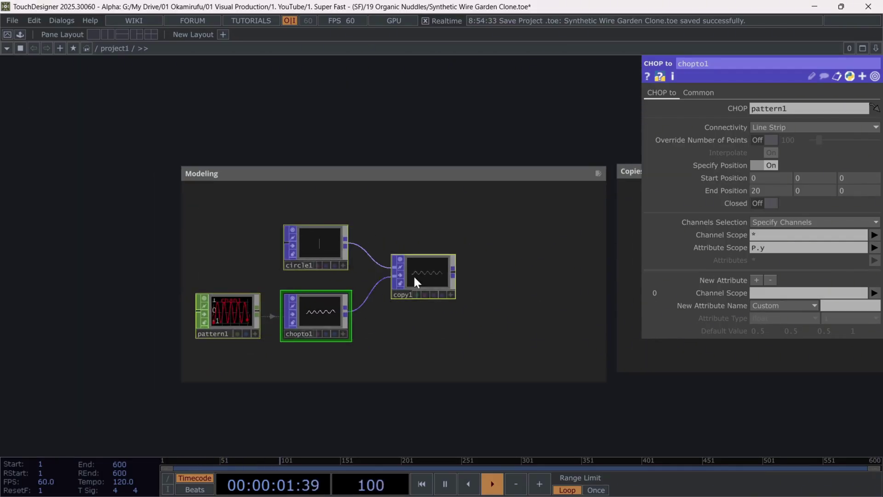
pyautogui.moveTo(300, 247); pyautogui.dragTo(300, 257)
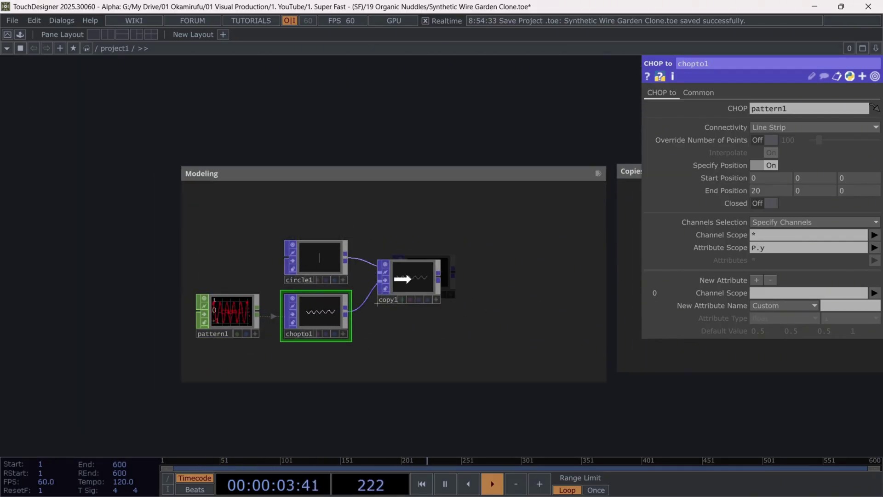
# Step: Examine the circles copied along the wave in the Copy POP's viewer from an angled view
pyautogui.scroll(8, 408, 286)
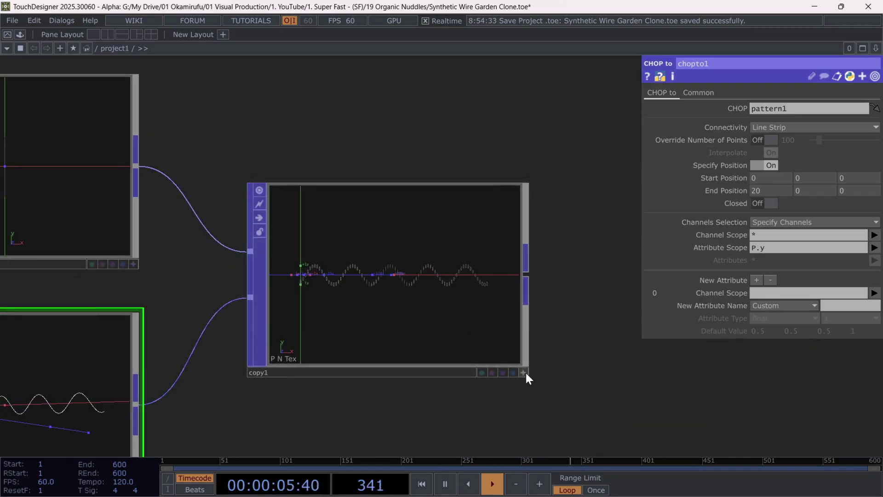
pyautogui.click(523, 373)
pyautogui.moveTo(414, 295); pyautogui.dragTo(189, 231)
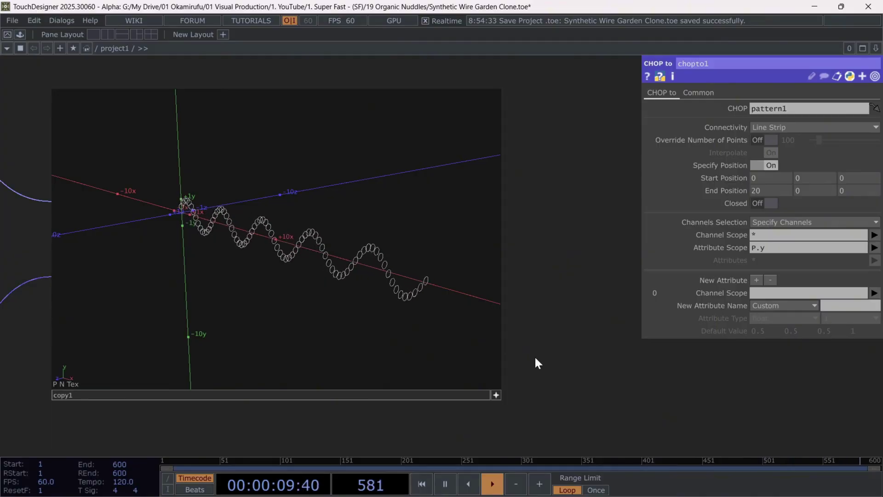
pyautogui.scroll(-2, 550, 363)
pyautogui.click(510, 387)
pyautogui.scroll(-8, 512, 384)
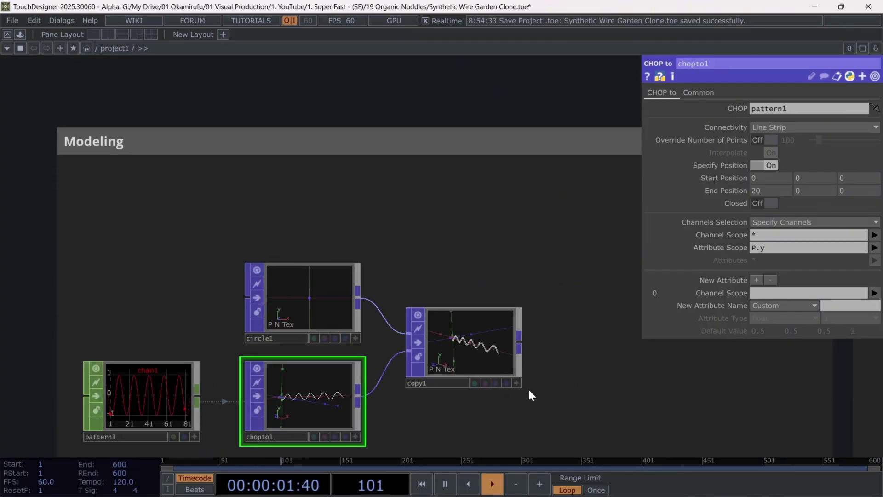
pyautogui.scroll(-5, 520, 347)
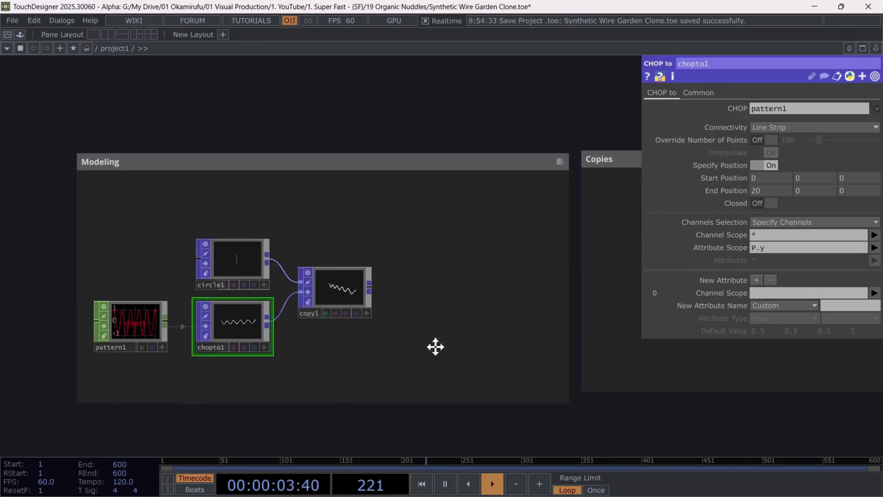
# Step: Shift all four nodes together slightly left to free space in the Modeling group
pyautogui.moveTo(433, 354); pyautogui.dragTo(385, 348)
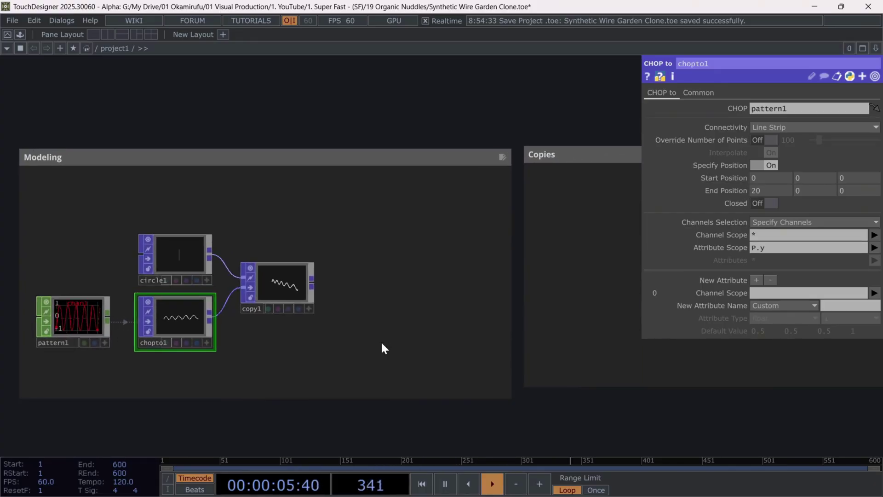
pyautogui.moveTo(60, 239); pyautogui.dragTo(322, 381, button='right')
pyautogui.moveTo(264, 289); pyautogui.dragTo(258, 289)
pyautogui.click(375, 313)
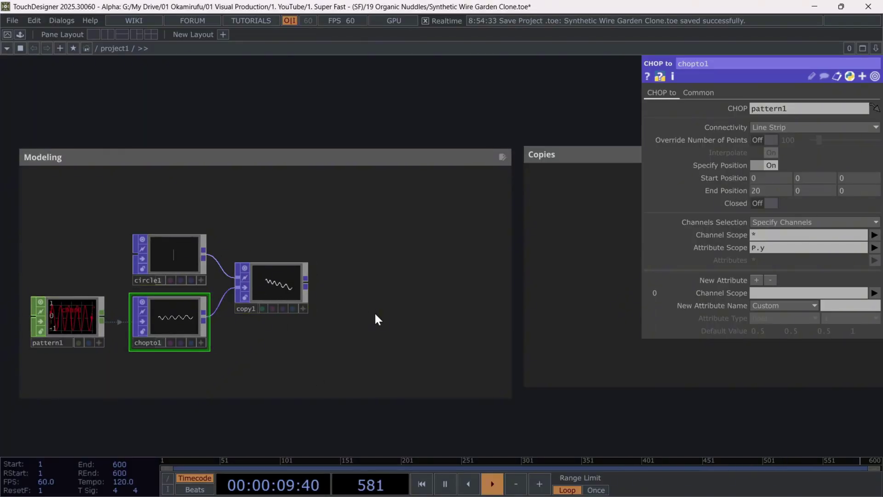
# Step: Add a Skin POP connected to the Copy POP's output
pyautogui.rightClick(304, 282)
pyautogui.click(303, 282)
pyautogui.click(307, 282)
pyautogui.write('skin')
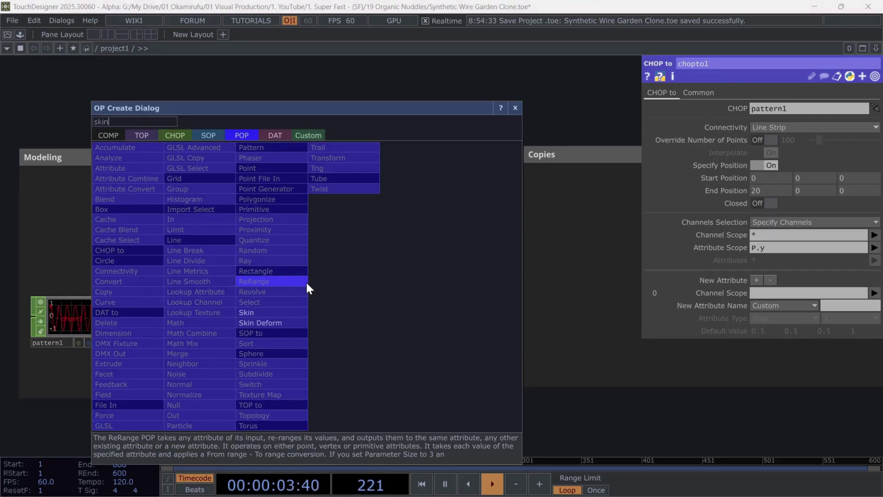
pyautogui.click(284, 312)
pyautogui.click(357, 289)
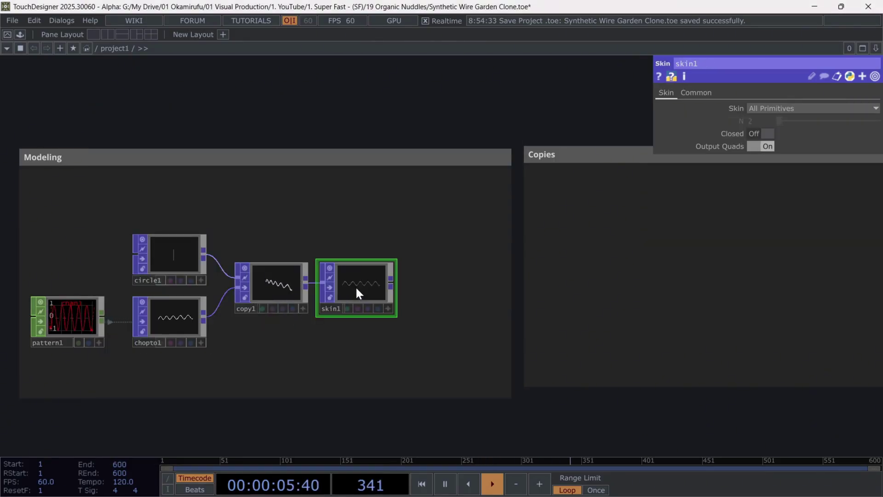
# Step: Examine the skinned wave tube in the Skin POP's viewer from an angled view
pyautogui.scroll(10, 370, 283)
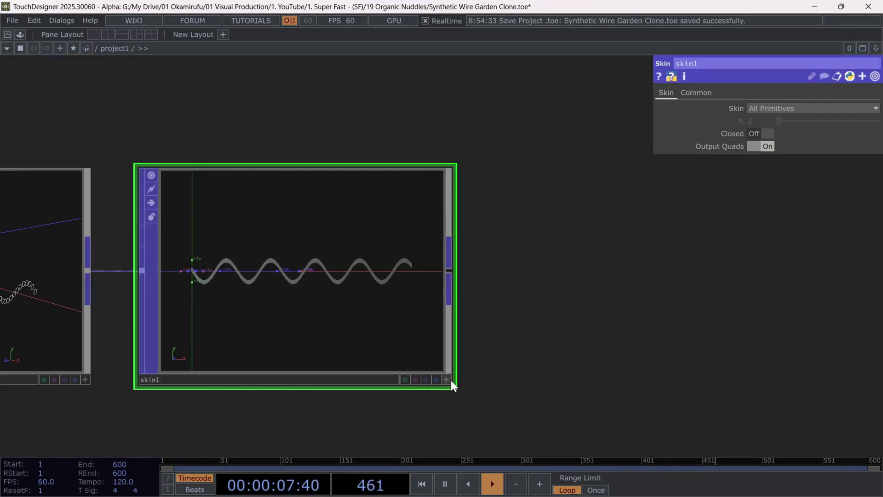
pyautogui.click(449, 380)
pyautogui.scroll(3, 543, 306)
pyautogui.moveTo(319, 270); pyautogui.dragTo(276, 297)
pyautogui.scroll(-2, 421, 288)
pyautogui.scroll(-2, 422, 288)
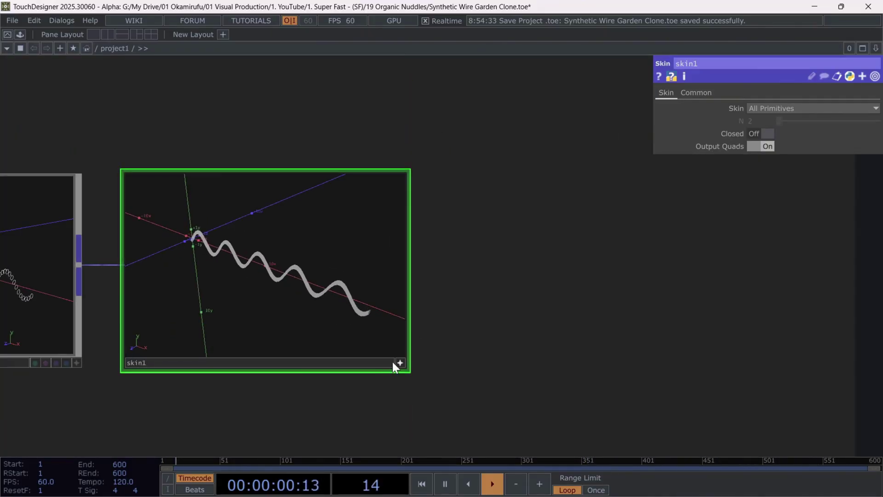
# Step: Add a Normal POP connected to the Skin POP's output
pyautogui.rightClick(406, 268)
pyautogui.write('nor')
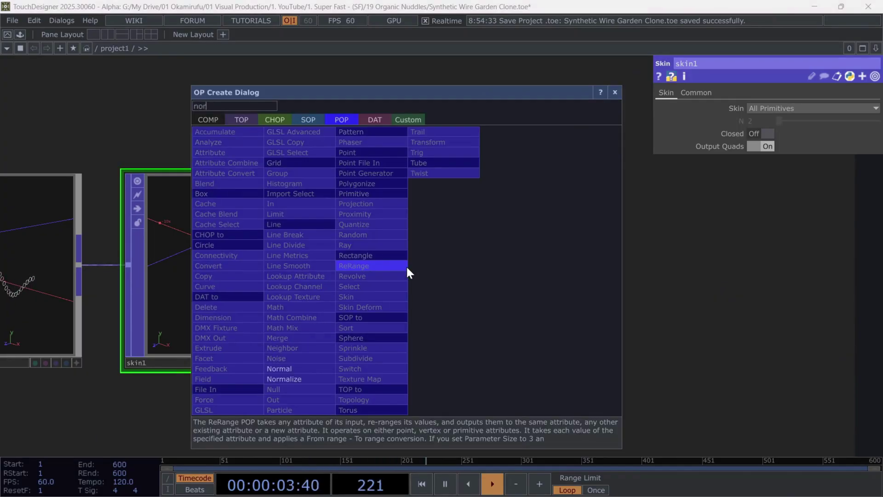
pyautogui.click(295, 368)
pyautogui.click(592, 276)
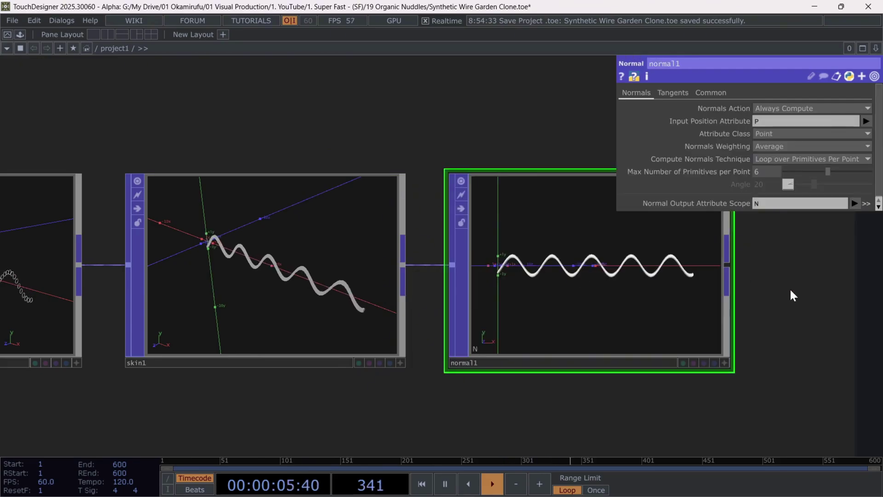
# Step: Examine the tube's shading in the Normal POP's viewer from a slightly rotated angle
pyautogui.moveTo(783, 318); pyautogui.dragTo(619, 331)
pyautogui.scroll(4, 611, 359)
pyautogui.click(515, 403)
pyautogui.moveTo(416, 193); pyautogui.dragTo(386, 199)
pyautogui.click(516, 403)
pyautogui.scroll(-2, 557, 386)
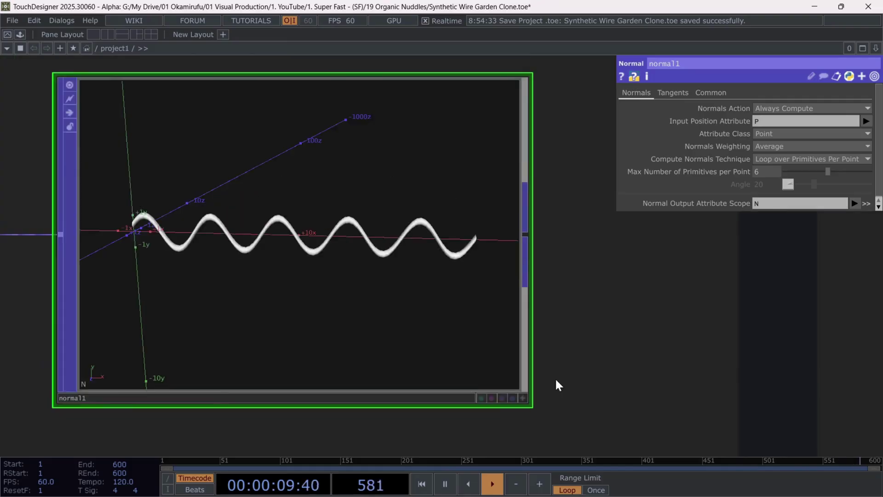
# Step: Add a Copy POP inside the Copies group, fed by the Normal POP
pyautogui.scroll(-5, 565, 375)
pyautogui.moveTo(498, 132); pyautogui.dragTo(276, 108)
pyautogui.scroll(-2, 259, 131)
pyautogui.moveTo(424, 367); pyautogui.dragTo(361, 396)
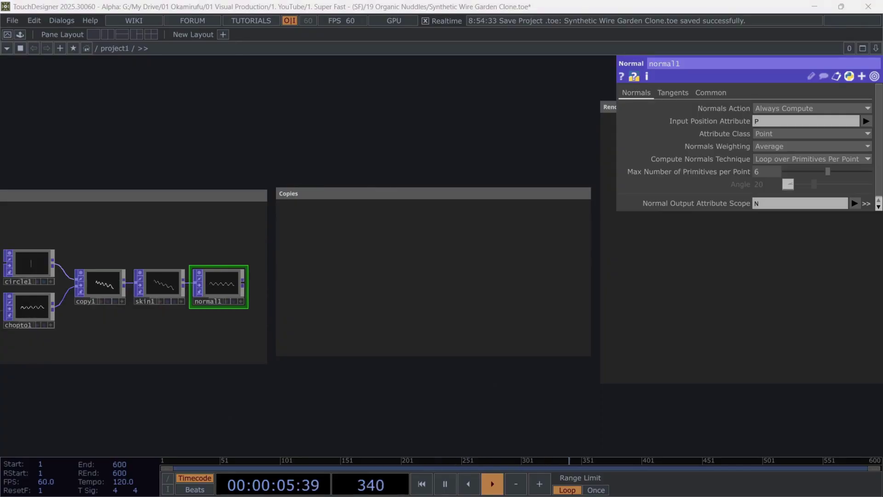
pyautogui.scroll(2, 250, 268)
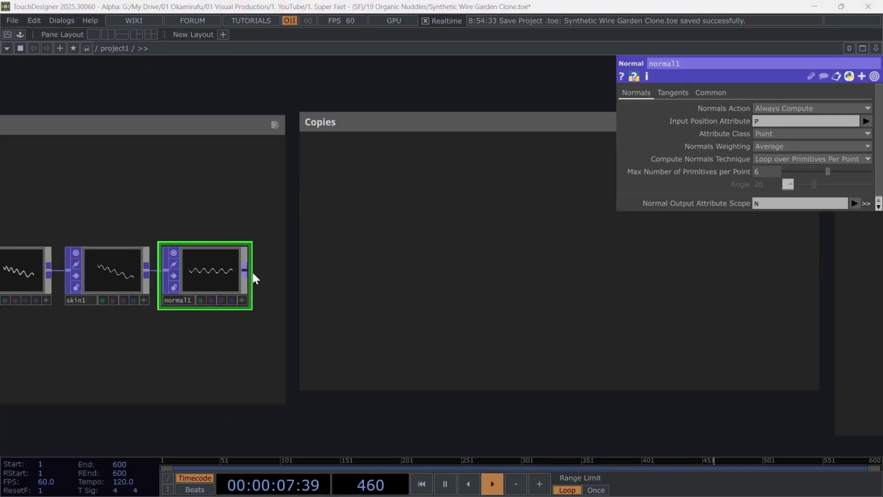
pyautogui.press('Tab')
pyautogui.write('cop')
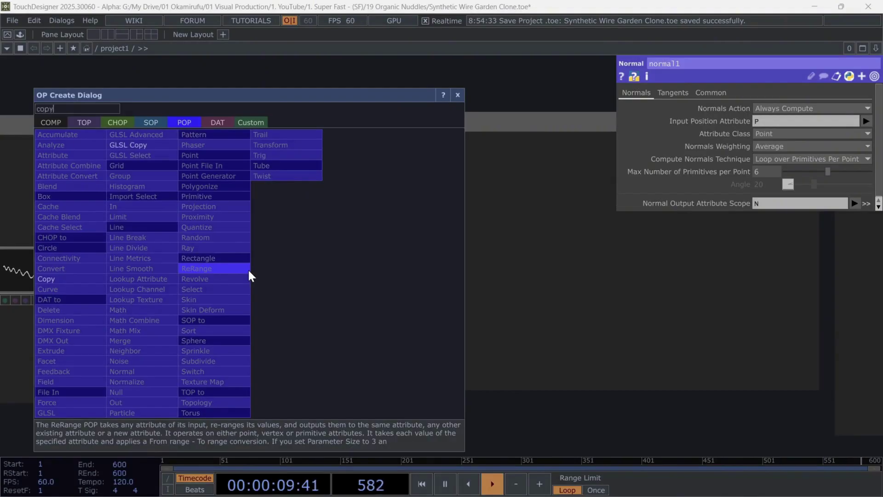
pyautogui.click(46, 278)
pyautogui.click(370, 277)
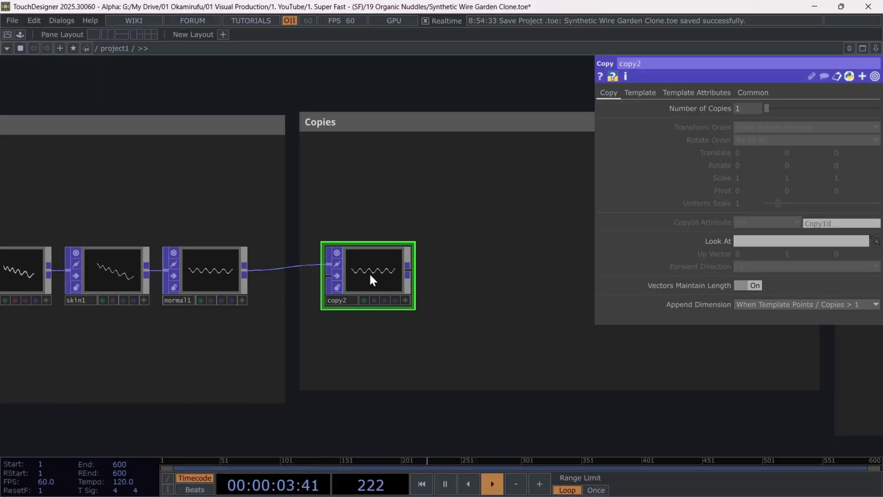
# Step: Set the new Copy POP to 5 copies with an X rotation of 70
pyautogui.click(737, 108)
pyautogui.write('5')
pyautogui.press('Return')
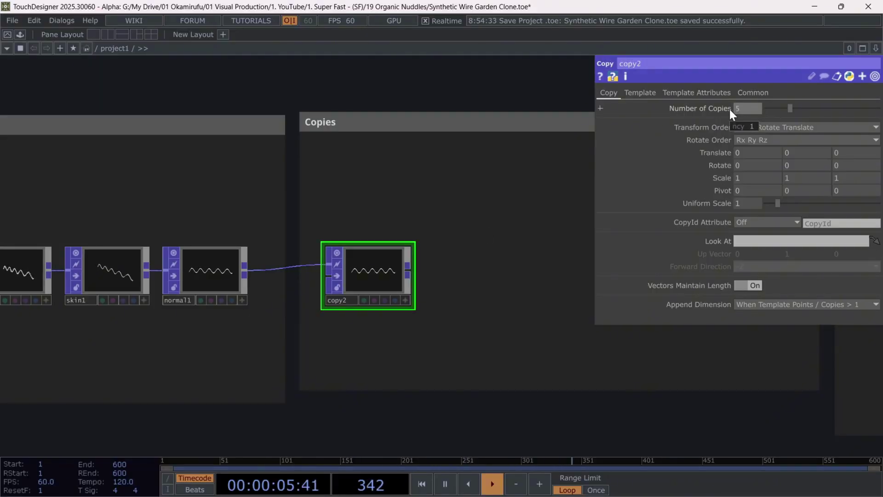
pyautogui.write('7')
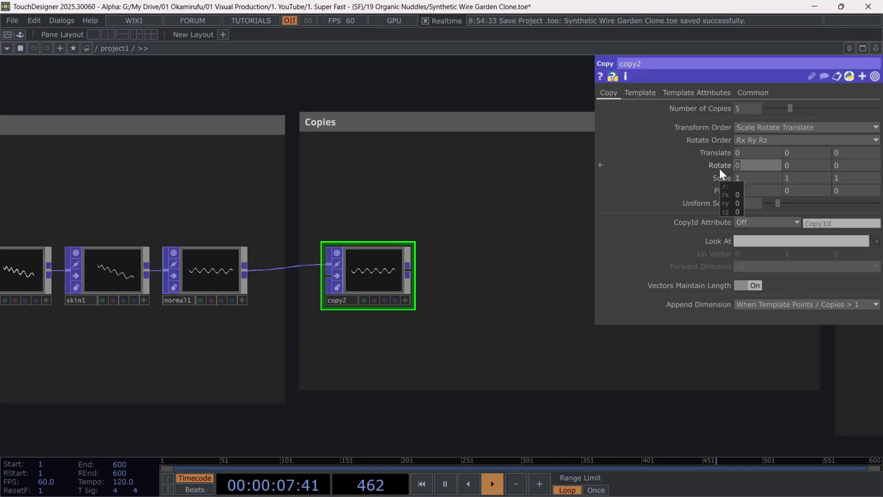
pyautogui.write('0')
pyautogui.press('Return')
# Step: Add a Twist POP after the Copy POP in the Copies group and line it up with that node
pyautogui.scroll(3, 428, 302)
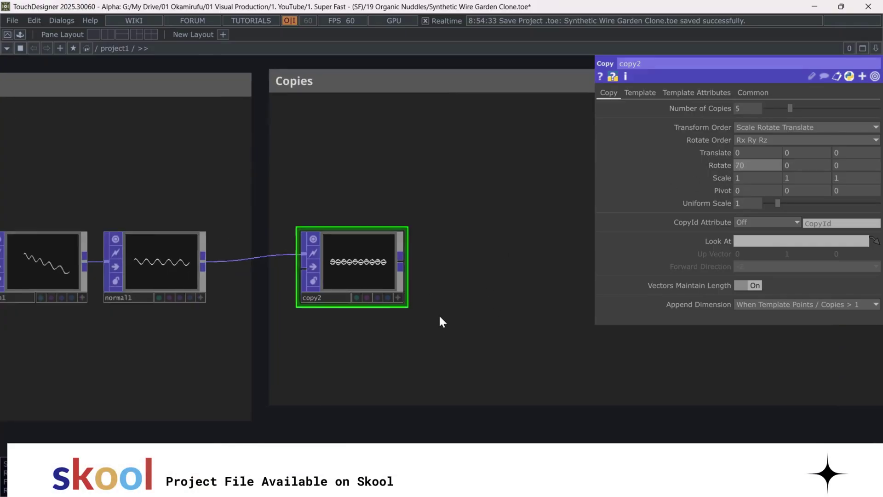
pyautogui.rightClick(391, 252)
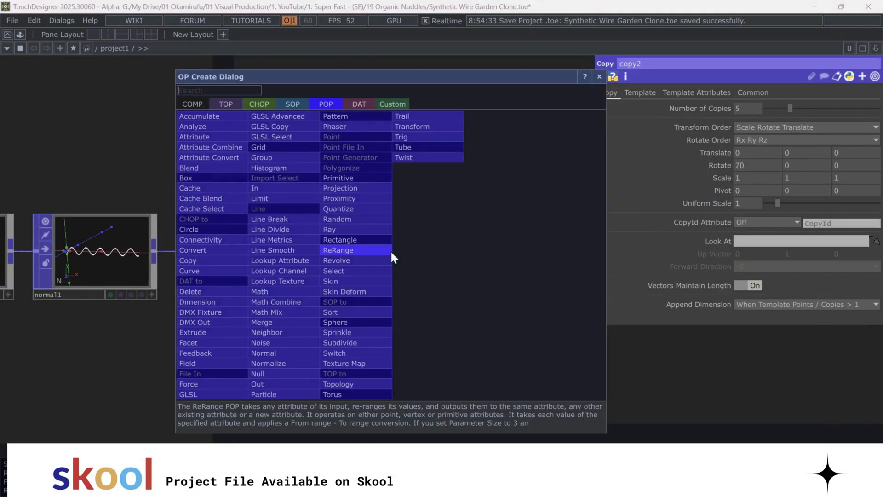
pyautogui.click(416, 153)
pyautogui.click(497, 248)
pyautogui.moveTo(527, 344); pyautogui.dragTo(431, 349)
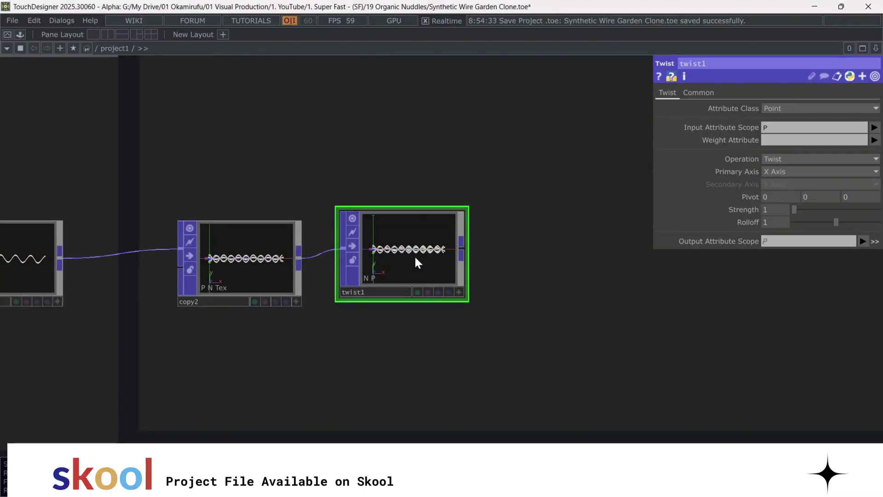
pyautogui.moveTo(415, 255); pyautogui.dragTo(424, 262)
# Step: Set the Twist POP's strength to 50
pyautogui.scroll(3, 424, 261)
pyautogui.scroll(2, 423, 261)
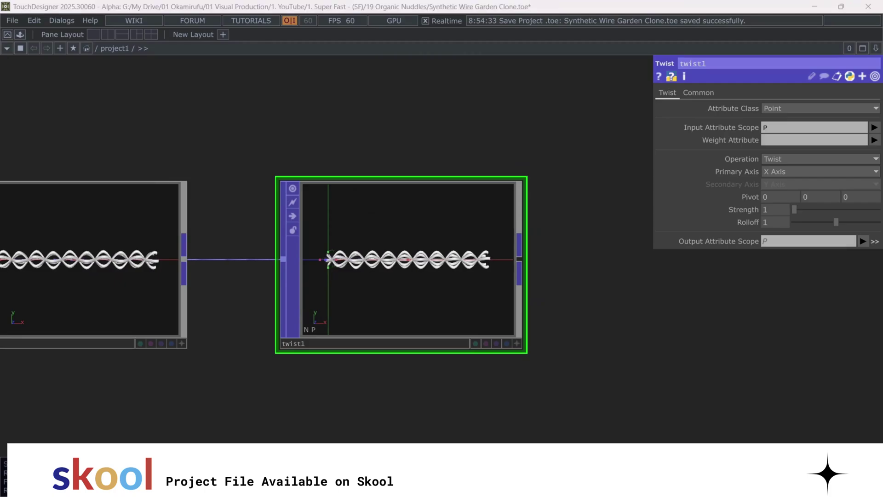
pyautogui.write('50')
pyautogui.press('Return')
# Step: Examine the twisted strands in the Twist POP's viewer from an angled view
pyautogui.scroll(3, 634, 252)
pyautogui.click(436, 415)
pyautogui.moveTo(352, 300); pyautogui.dragTo(311, 286)
pyautogui.click(437, 414)
pyautogui.scroll(-4, 523, 360)
# Step: Add a second Twist POP connected to the first Twist POP's output
pyautogui.moveTo(512, 351); pyautogui.dragTo(298, 314)
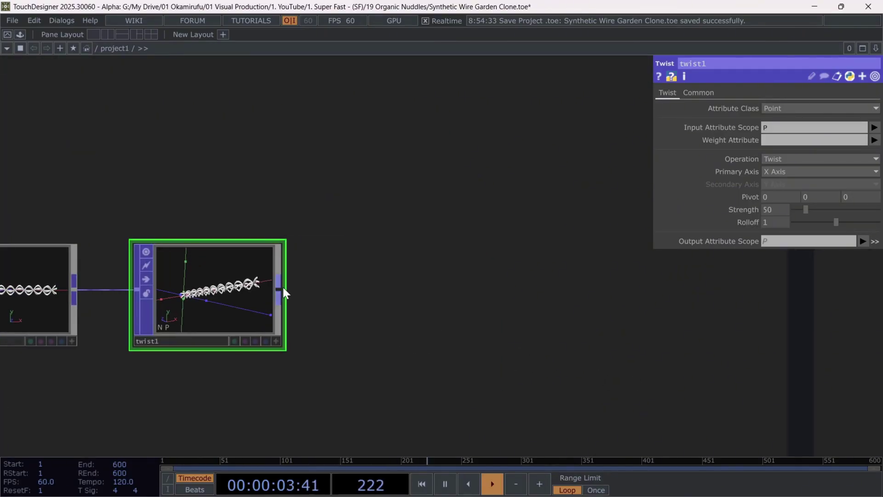
pyautogui.rightClick(283, 287)
pyautogui.click(309, 191)
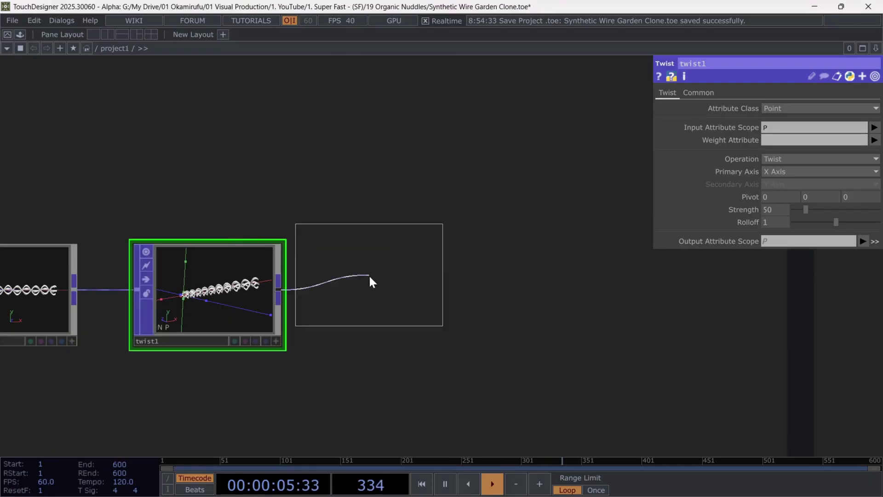
pyautogui.click(387, 295)
# Step: Change the second Twist POP's operation to Bend with Z Axis as primary axis and a strength of 360
pyautogui.click(790, 172)
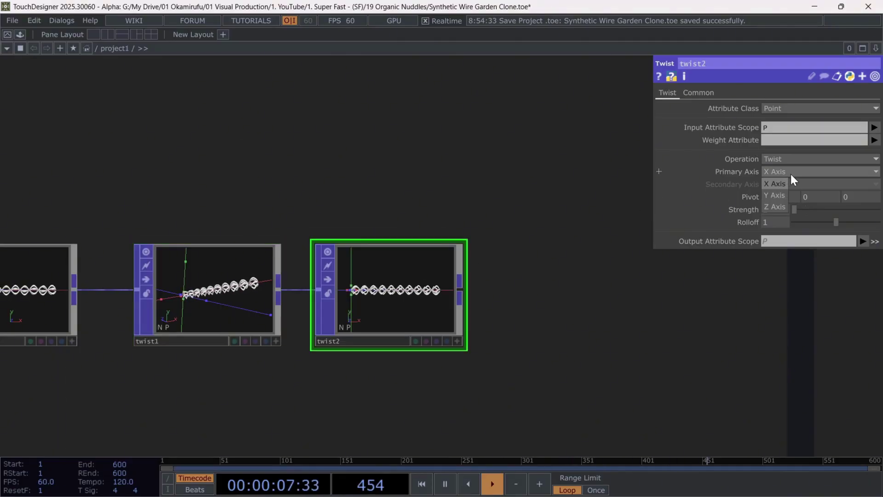
pyautogui.click(779, 159)
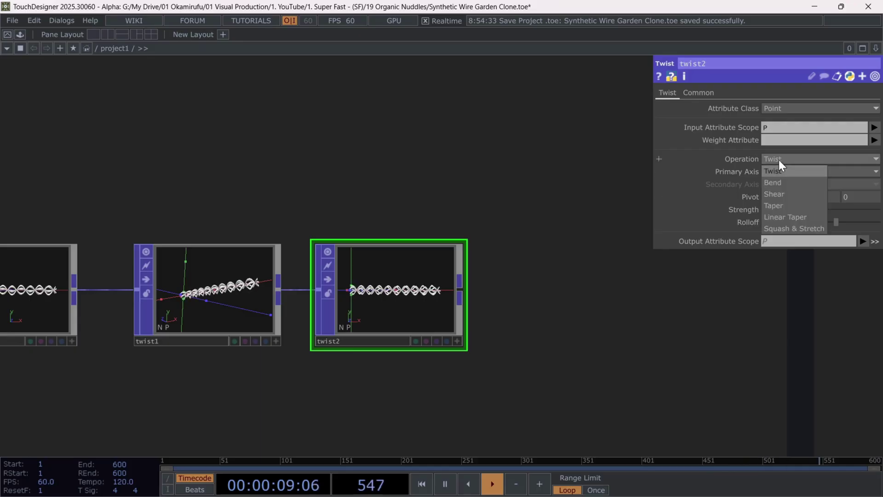
pyautogui.click(775, 184)
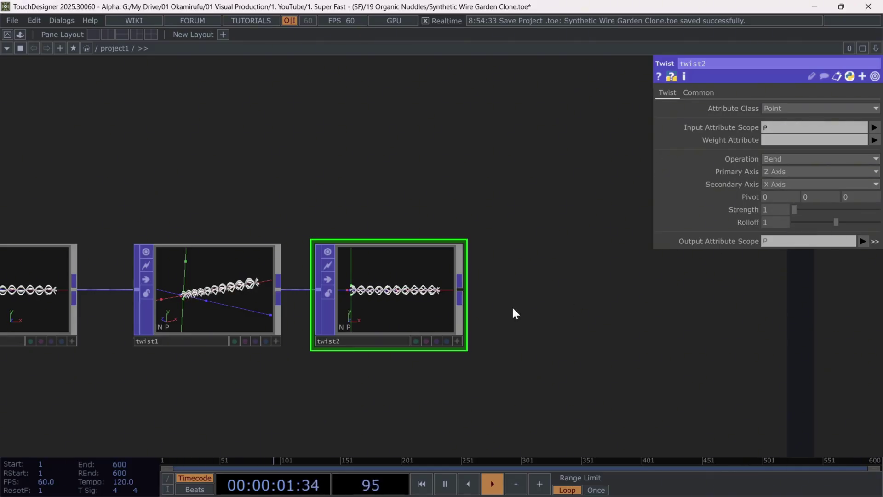
pyautogui.scroll(3, 414, 285)
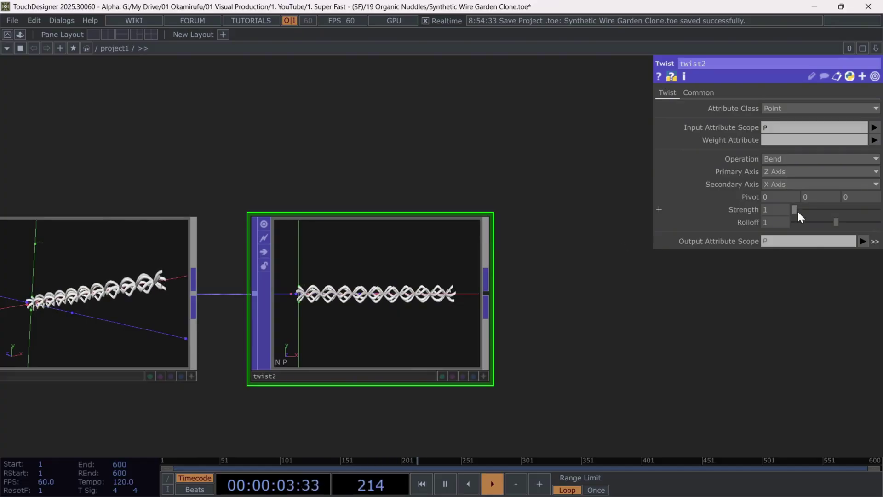
pyautogui.moveTo(798, 212); pyautogui.dragTo(879, 210)
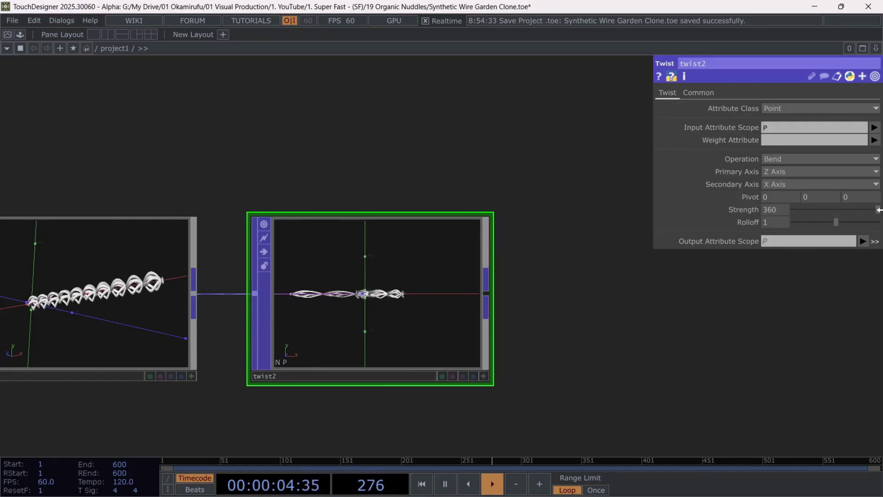
# Step: Orbit the bent strands to an angled view and animate the Rolloff with the expression absTime.seconds/30
pyautogui.click(483, 375)
pyautogui.moveTo(450, 325); pyautogui.dragTo(393, 292)
pyautogui.scroll(3, 368, 301)
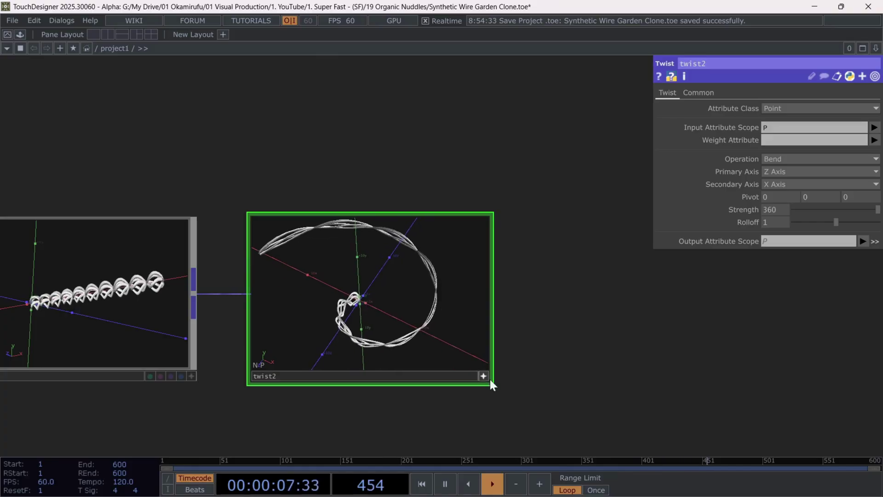
pyautogui.write('absTime.seconds/30')
pyautogui.press('Return')
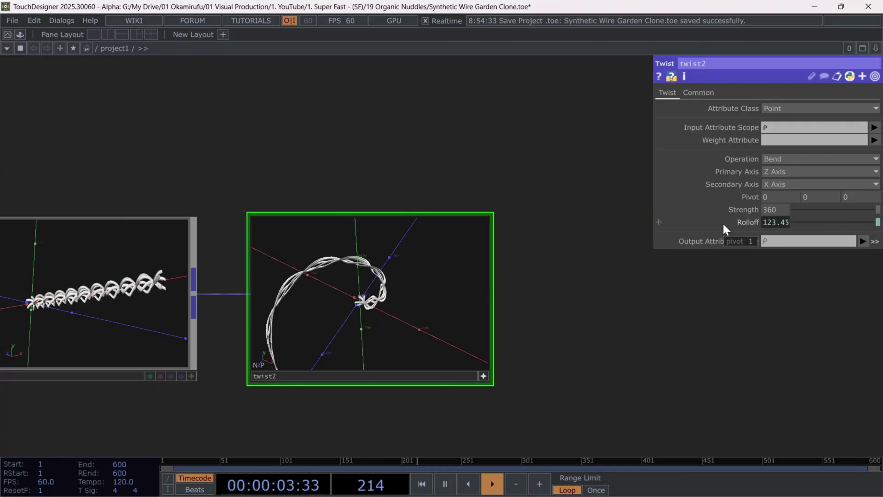
pyautogui.click(773, 222)
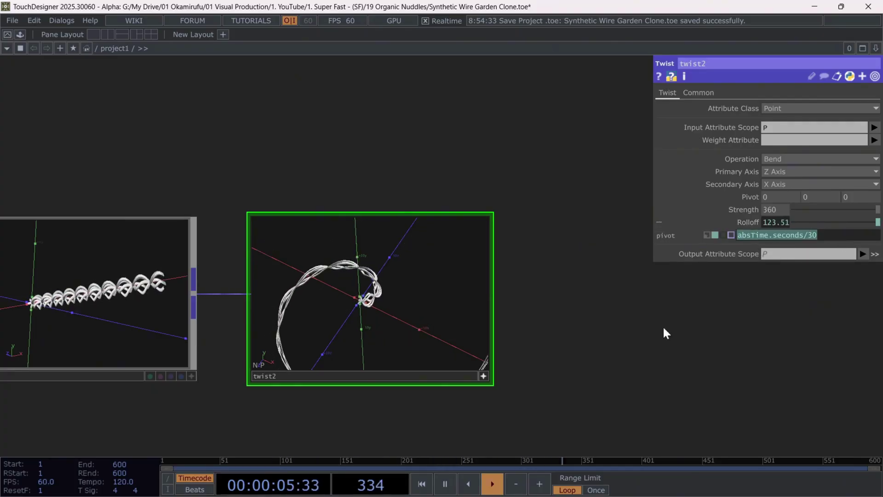
pyautogui.click(483, 376)
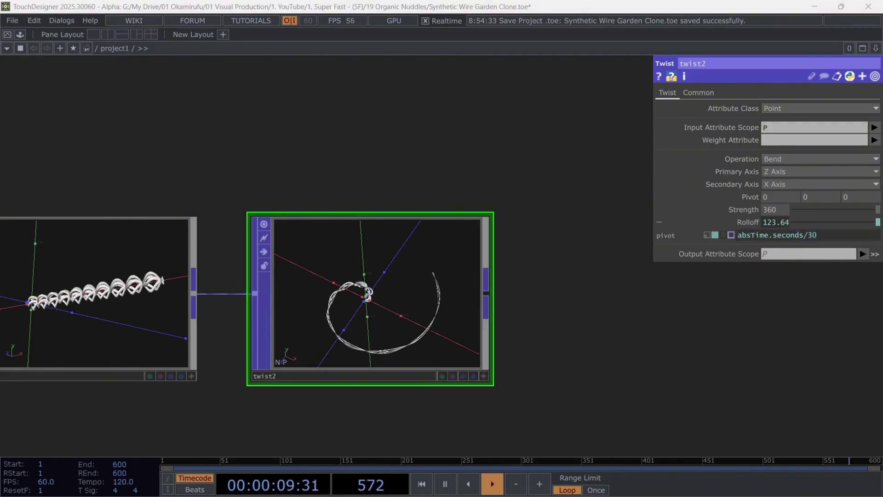
# Step: Add another Copy POP connected to the bending Twist POP's output
pyautogui.moveTo(496, 291); pyautogui.dragTo(250, 272)
pyautogui.rightClick(241, 274)
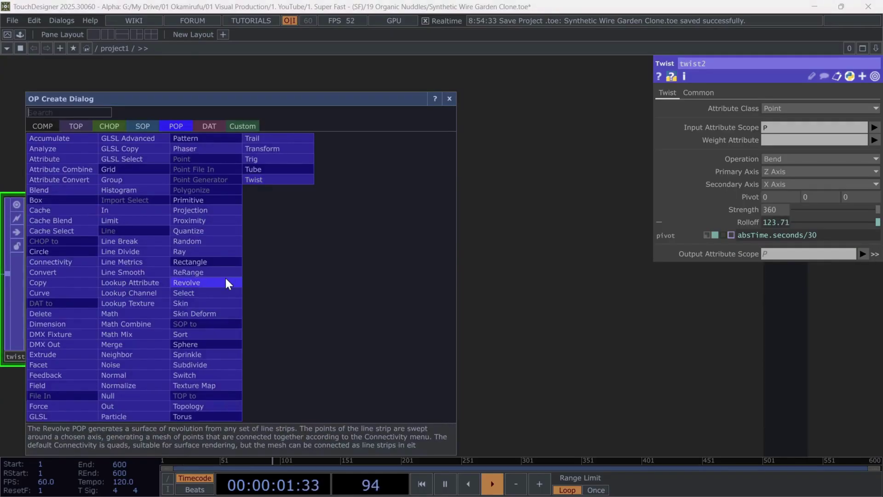
pyautogui.write('copy')
pyautogui.click(93, 279)
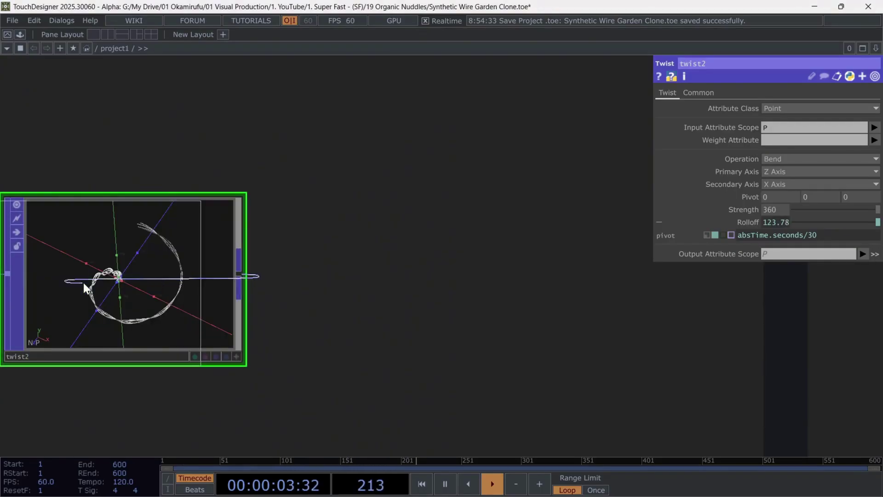
pyautogui.click(396, 278)
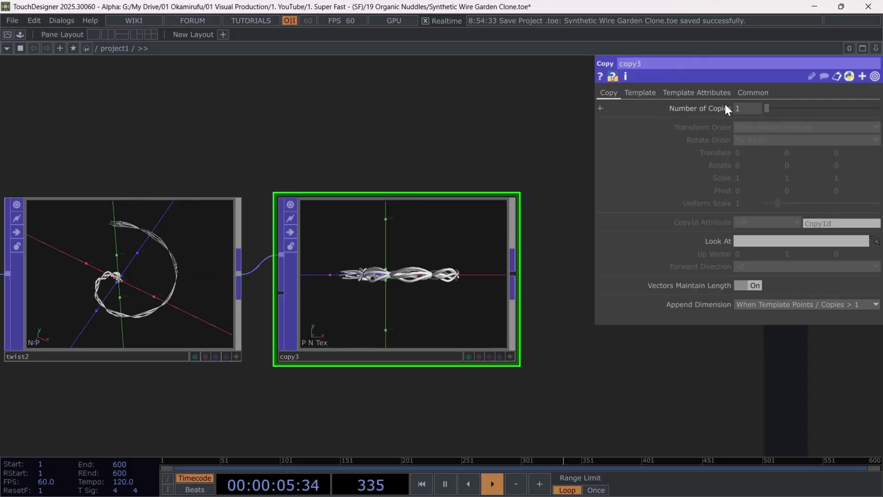
# Step: Set this Copy POP to 4 copies, translated -1.2 in X and 2.9 in Y
pyautogui.click(748, 109)
pyautogui.write('4')
pyautogui.press('Return')
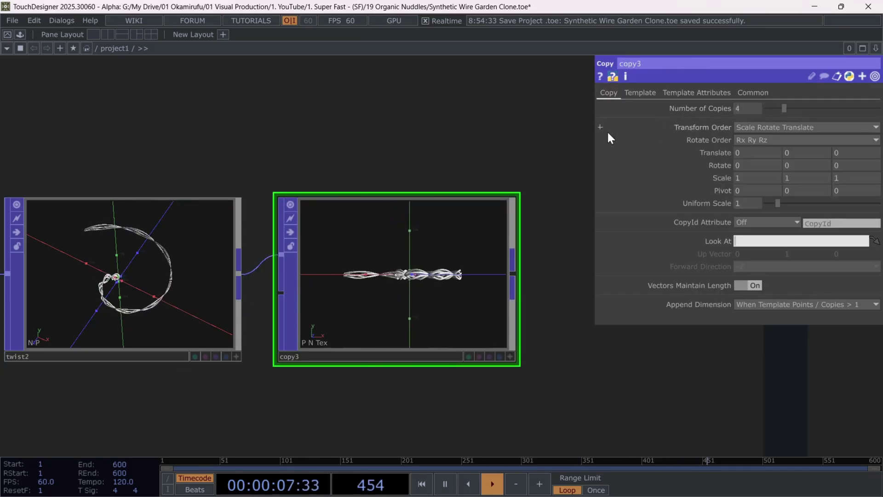
pyautogui.write('-')
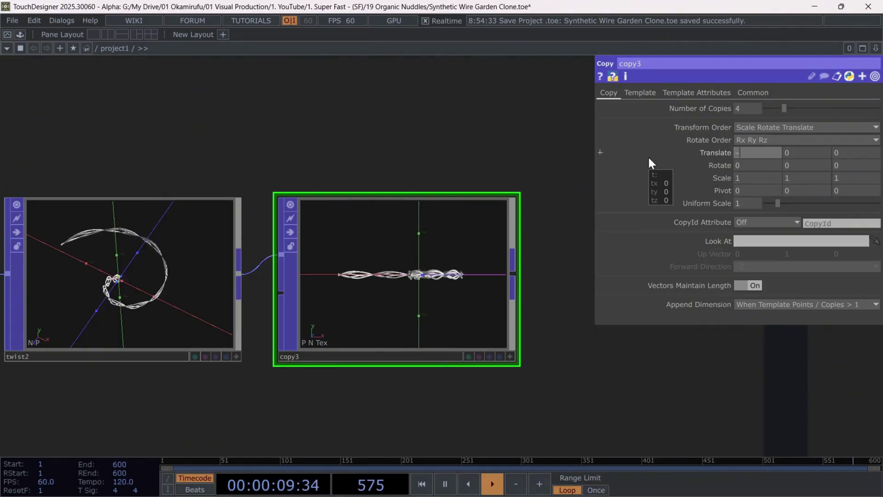
pyautogui.write('1.2')
pyautogui.press('Tab')
pyautogui.write('2.9')
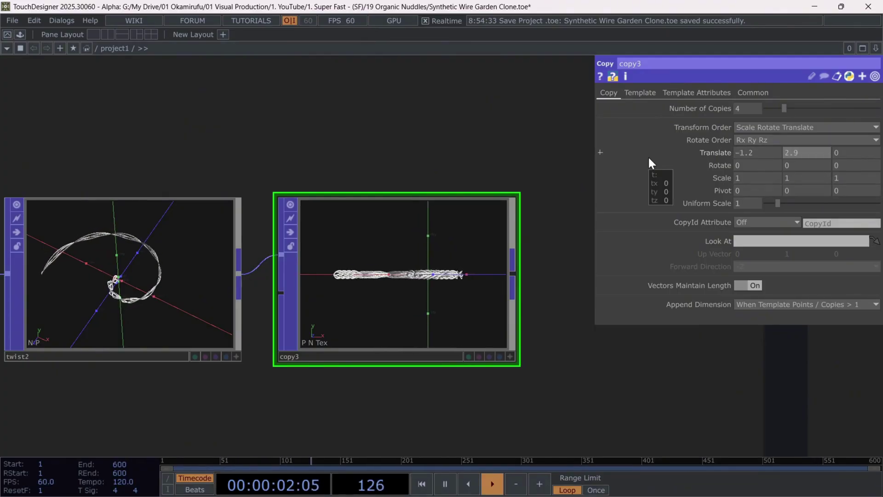
pyautogui.press('Tab')
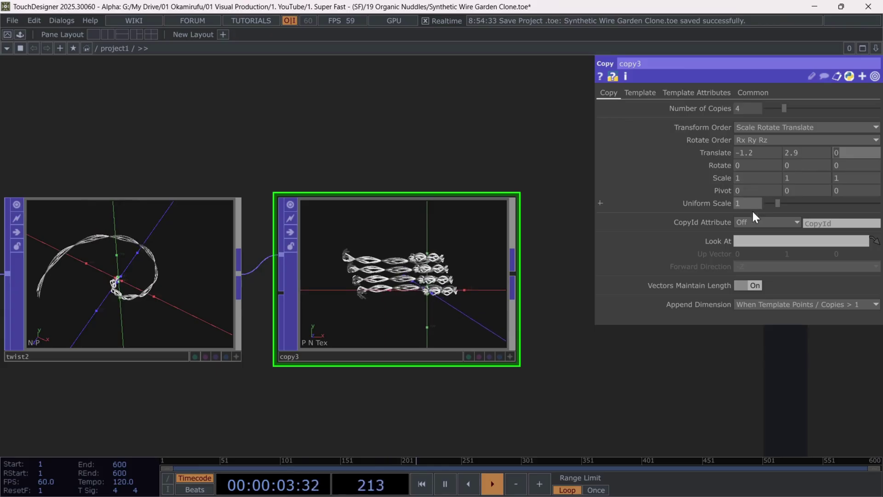
# Step: Set the uniform scale of the translated copies to 0.77
pyautogui.click(755, 201)
pyautogui.write('0.77')
pyautogui.press('Return')
# Step: Add one more Copy POP after the Copy POP that stacks the scaled copies
pyautogui.rightClick(513, 275)
pyautogui.write('cop')
pyautogui.click(330, 285)
pyautogui.click(711, 319)
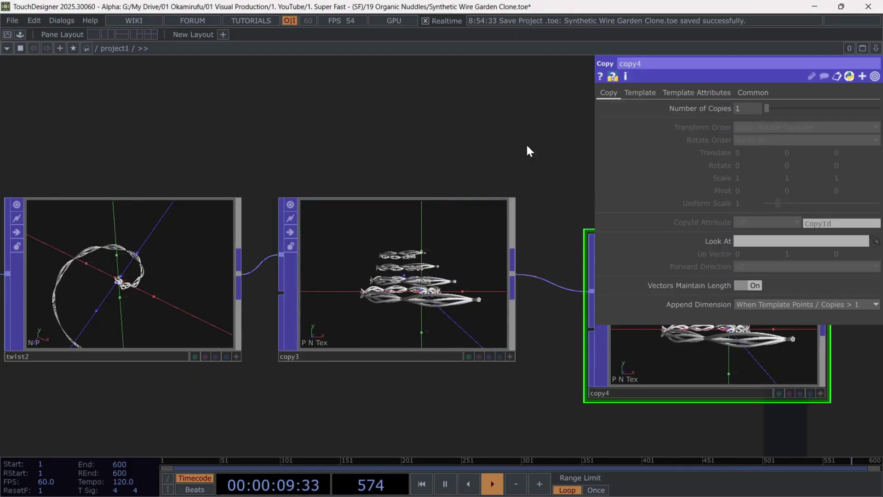
# Step: Set the number of copies on the last Copy POP to 4
pyautogui.moveTo(332, 307); pyautogui.dragTo(295, 271)
pyautogui.click(748, 107)
pyautogui.write('4')
pyautogui.press('Return')
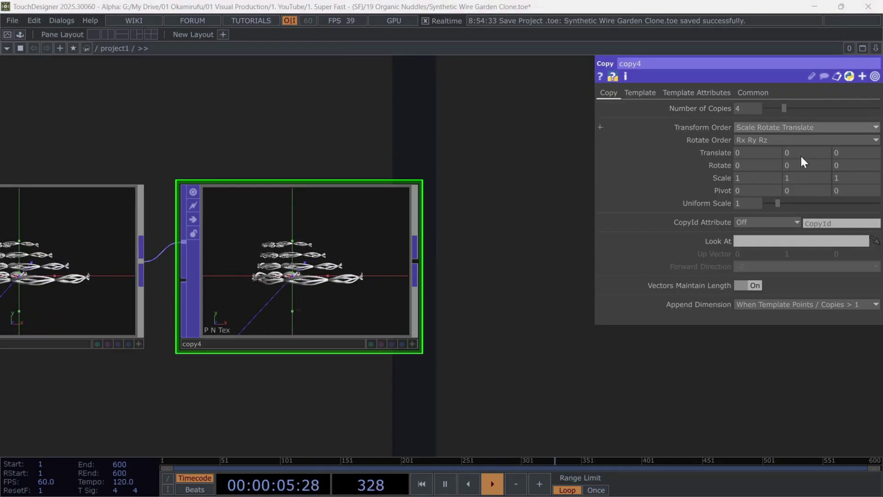
# Step: Rotate the last Copy POP's copies 72 degrees around Y and check the radial arrangement in its viewer
pyautogui.click(789, 165)
pyautogui.write('72')
pyautogui.click(414, 346)
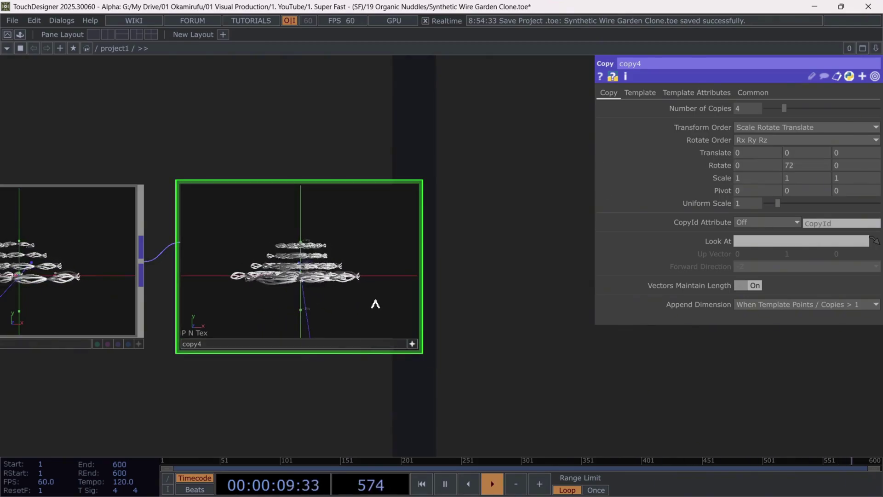
pyautogui.moveTo(363, 286); pyautogui.dragTo(309, 248)
pyautogui.scroll(3, 321, 247)
pyautogui.scroll(4, 321, 247)
pyautogui.scroll(-5, 307, 230)
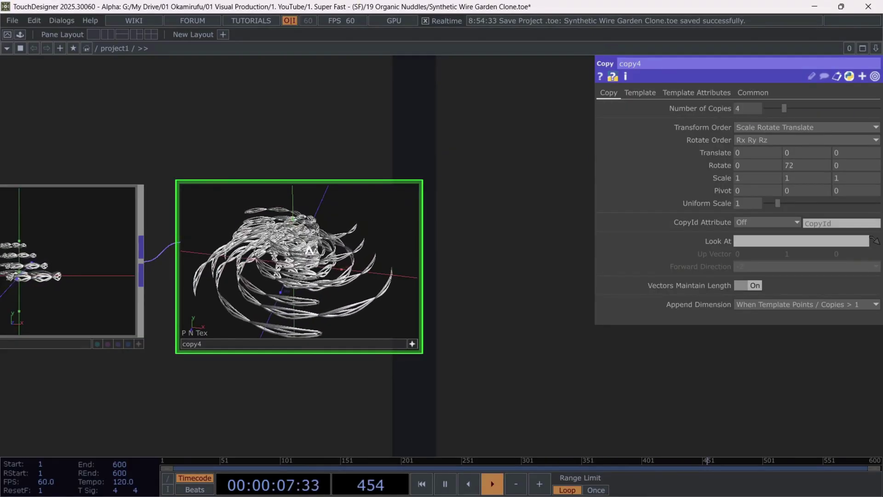
pyautogui.scroll(-4, 509, 240)
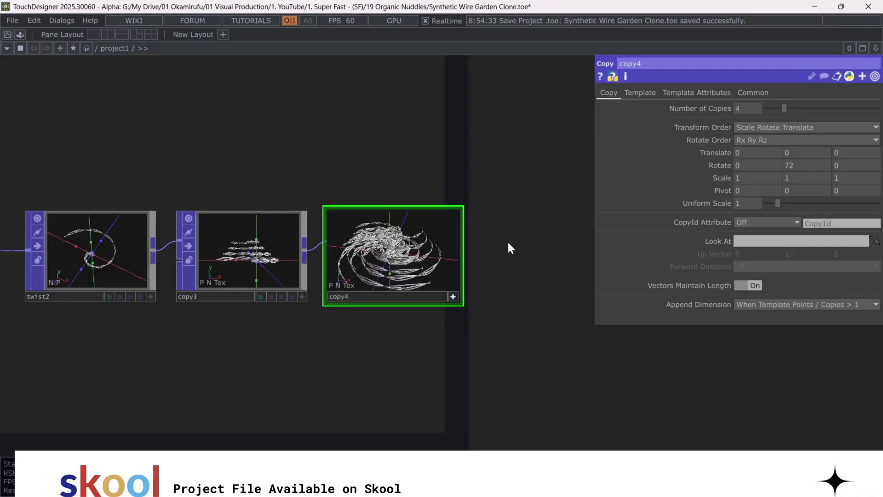
# Step: Shift the Render annotation box away from the Copies box and widen the Copies box to enclose the last Copy POP
pyautogui.scroll(-5, 508, 244)
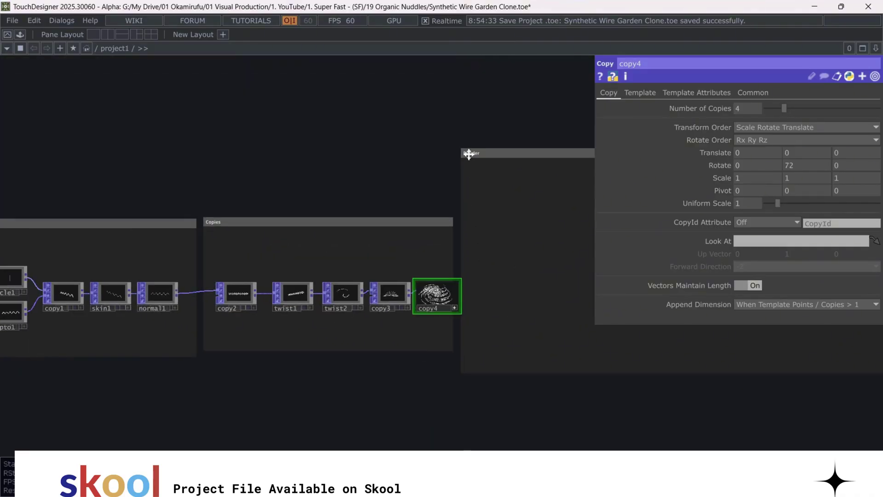
pyautogui.moveTo(468, 155); pyautogui.dragTo(493, 154)
pyautogui.moveTo(454, 235); pyautogui.dragTo(468, 236)
pyautogui.scroll(1, 465, 317)
pyautogui.scroll(-3, 426, 363)
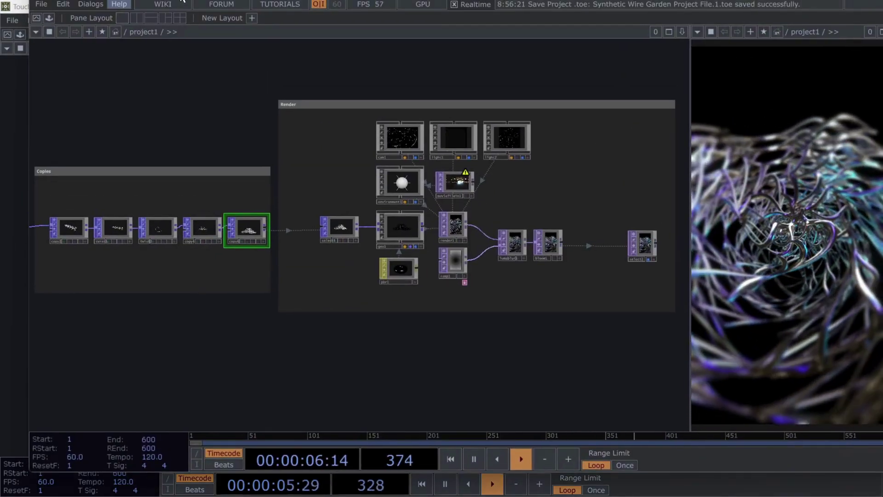
# Step: Examine the finished project's Render network: the selected POP feeding the geometry, the camera, the Render TOP and the PBR material
pyautogui.scroll(3, 490, 271)
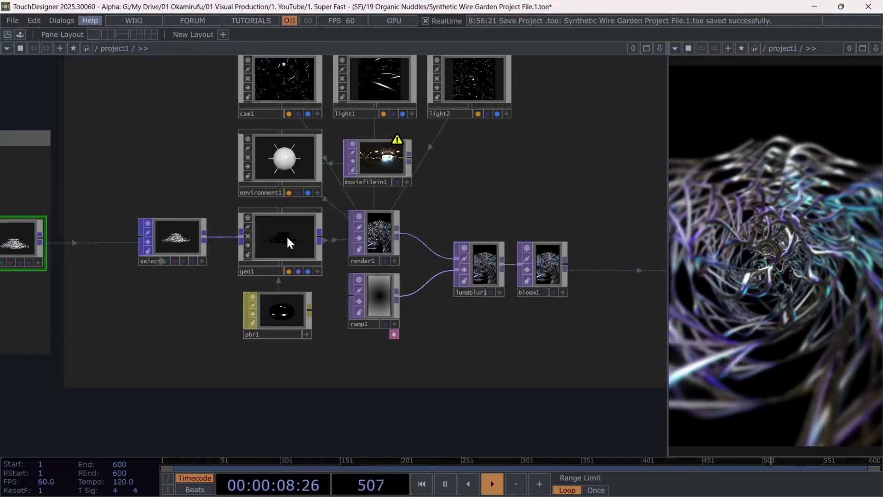
pyautogui.click(283, 232)
pyautogui.scroll(4, 173, 240)
pyautogui.scroll(-4, 153, 261)
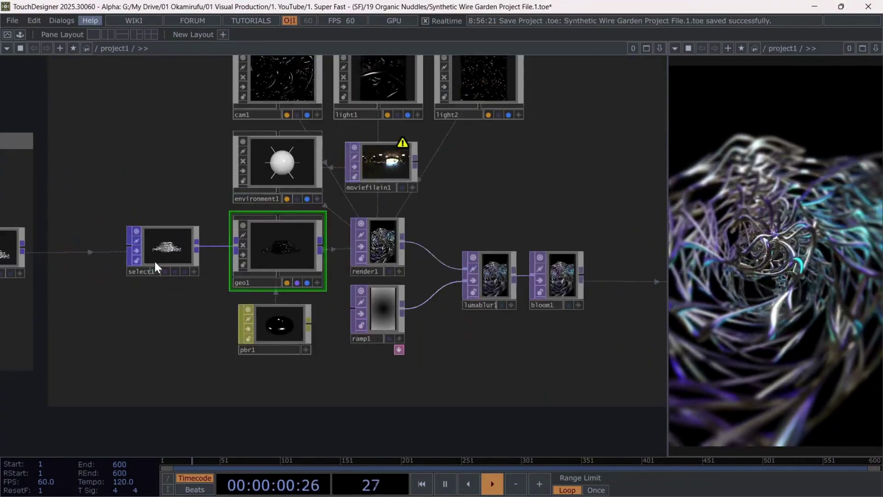
pyautogui.click(270, 79)
pyautogui.moveTo(170, 122); pyautogui.dragTo(137, 176)
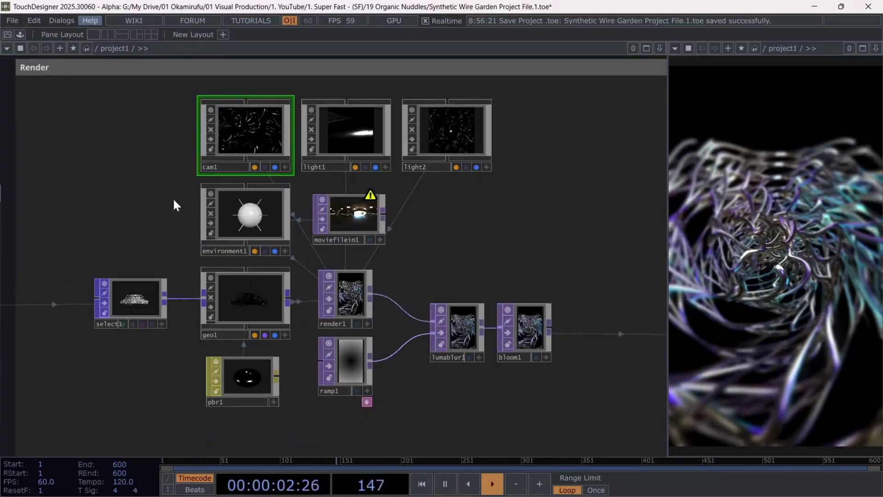
pyautogui.click(351, 299)
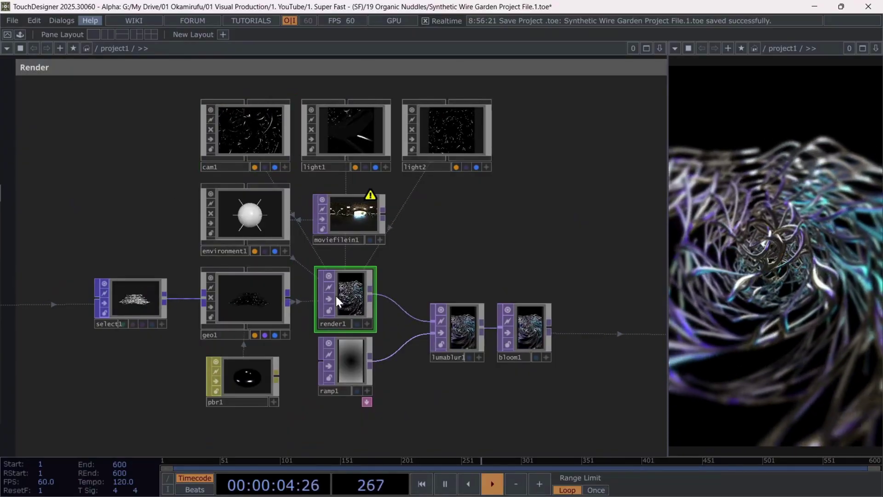
pyautogui.click(242, 383)
pyautogui.moveTo(243, 384); pyautogui.dragTo(248, 292)
pyautogui.click(250, 286)
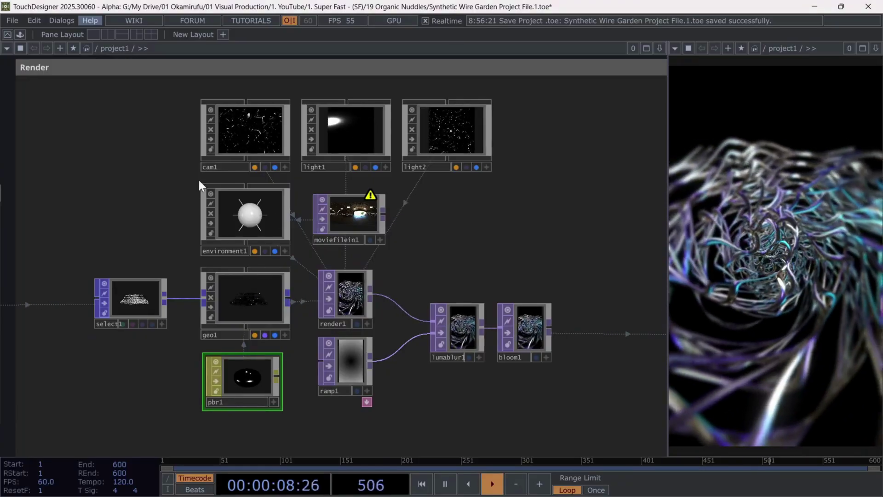
# Step: Examine the environment light with its movie file map, plus the color and dimmer settings of both point lights
pyautogui.click(251, 219)
pyautogui.scroll(5, 248, 235)
pyautogui.click(479, 189)
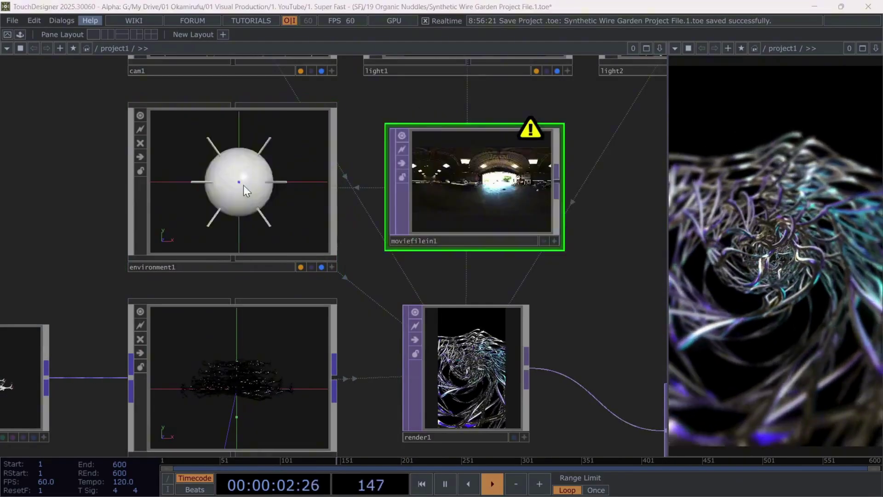
pyautogui.middleClick(252, 166)
pyautogui.scroll(-5, 129, 188)
pyautogui.scroll(-2, 128, 189)
pyautogui.click(243, 128)
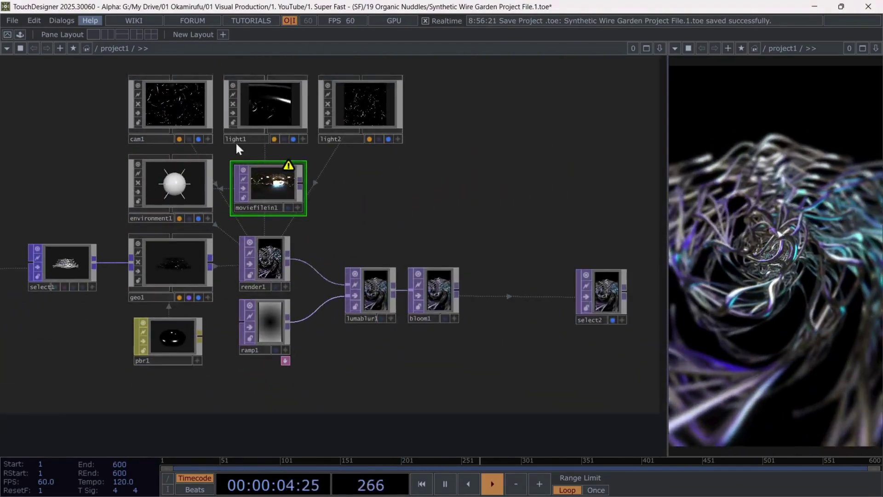
pyautogui.click(357, 117)
pyautogui.press('p')
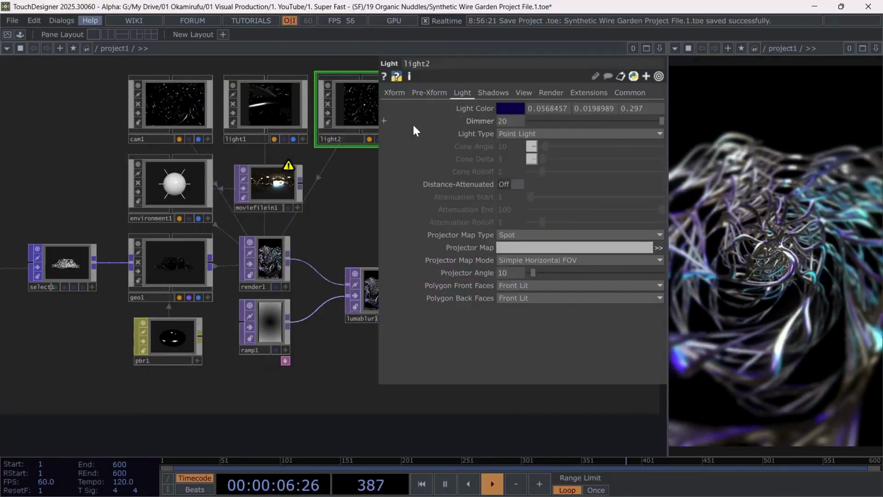
pyautogui.click(263, 108)
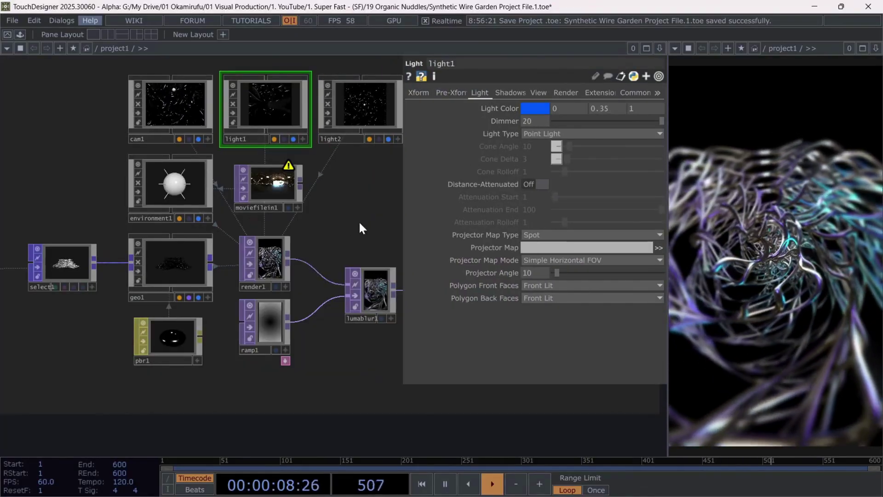
# Step: Inspect the Luma Blur TOP's output and the render and ramp inputs that feed it
pyautogui.click(375, 296)
pyautogui.scroll(5, 379, 299)
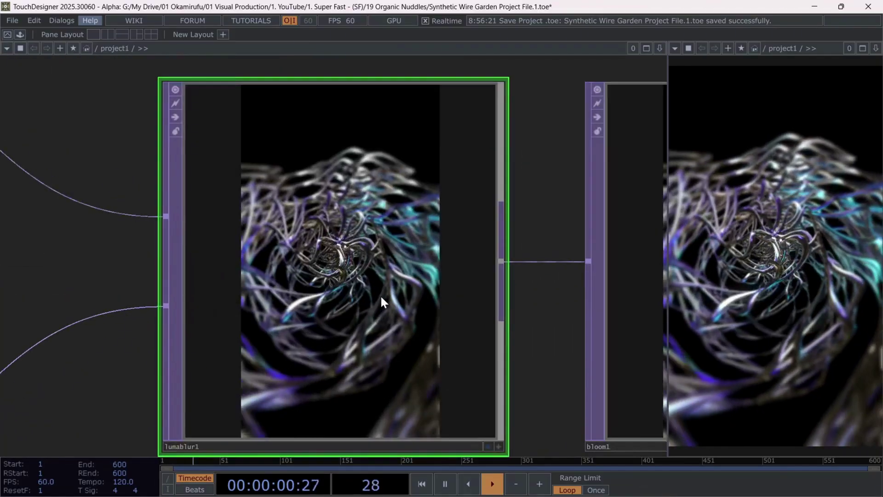
pyautogui.scroll(-5, 371, 258)
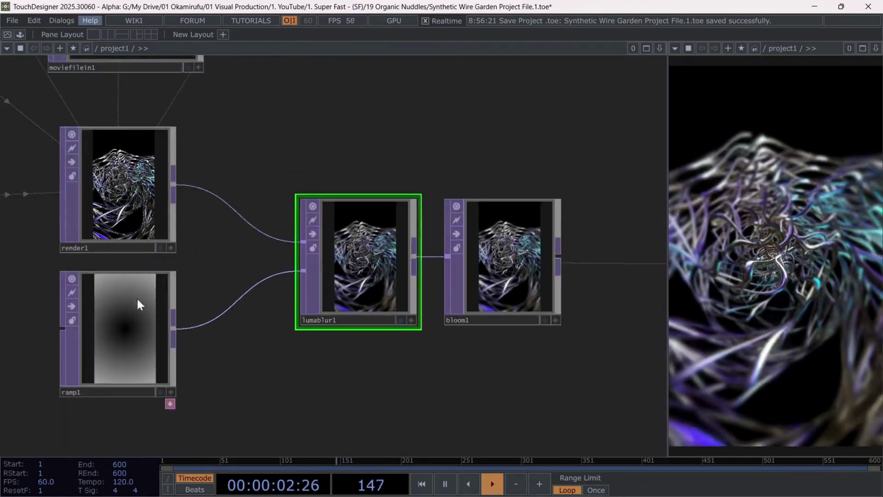